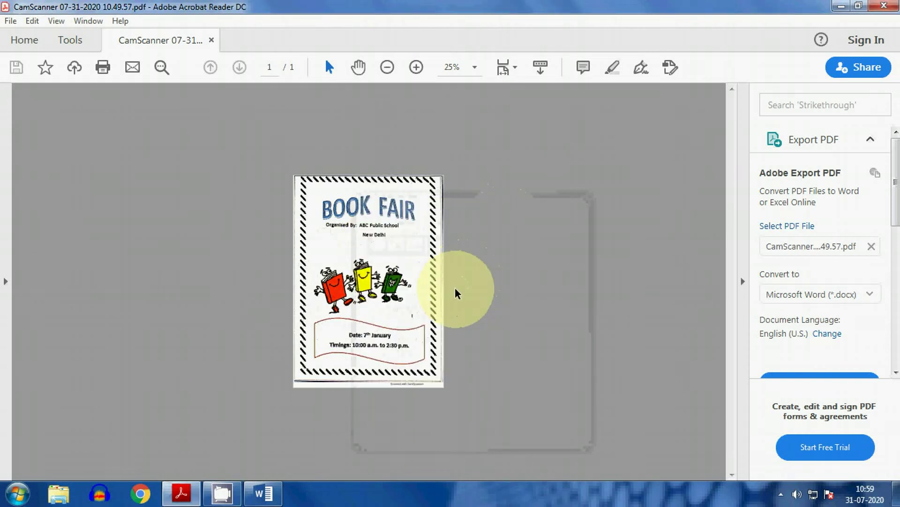
- Dismiss the Acrobat Reader window with the Book Fair poster to reveal Document1
mouse_move(252, 494)
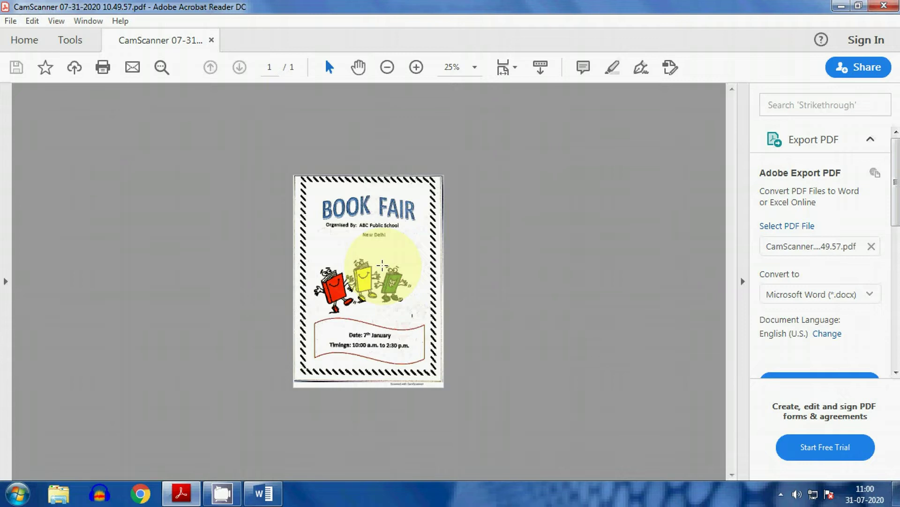
click(884, 6)
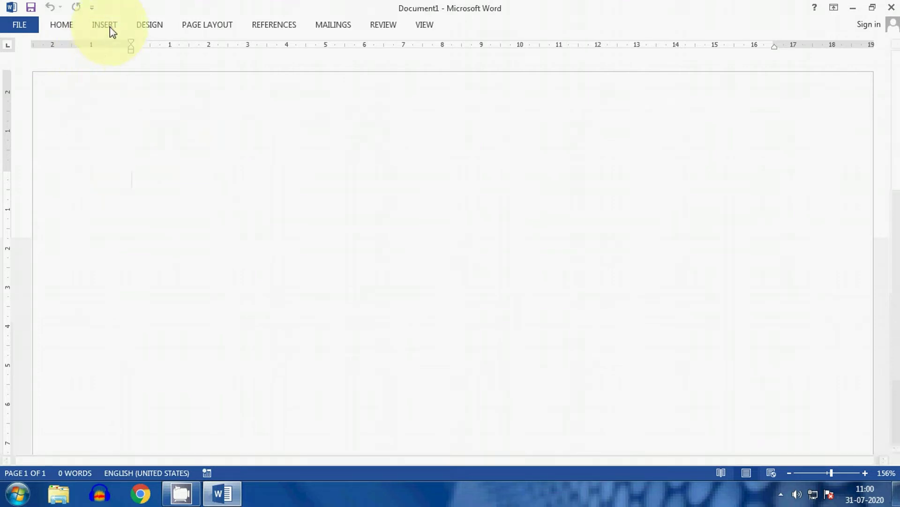
- Open Page Borders from the Design tab and choose the Custom setting
click(141, 27)
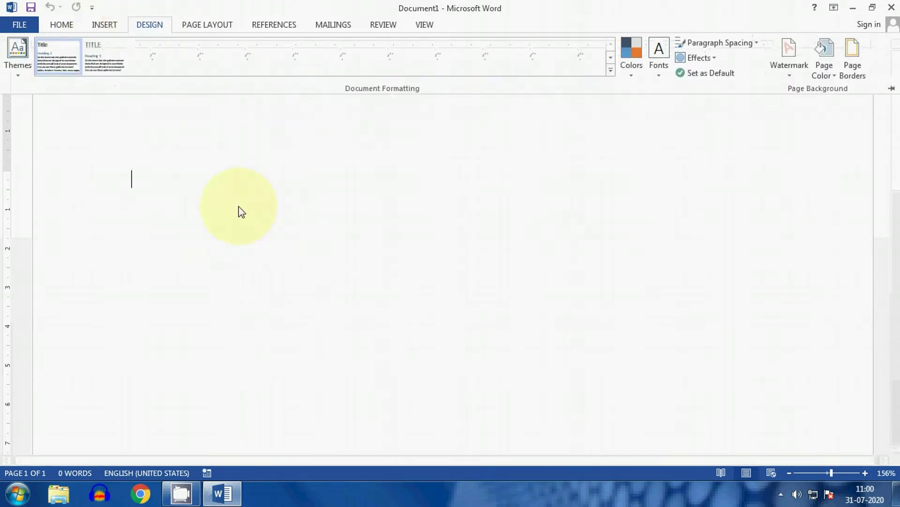
click(850, 74)
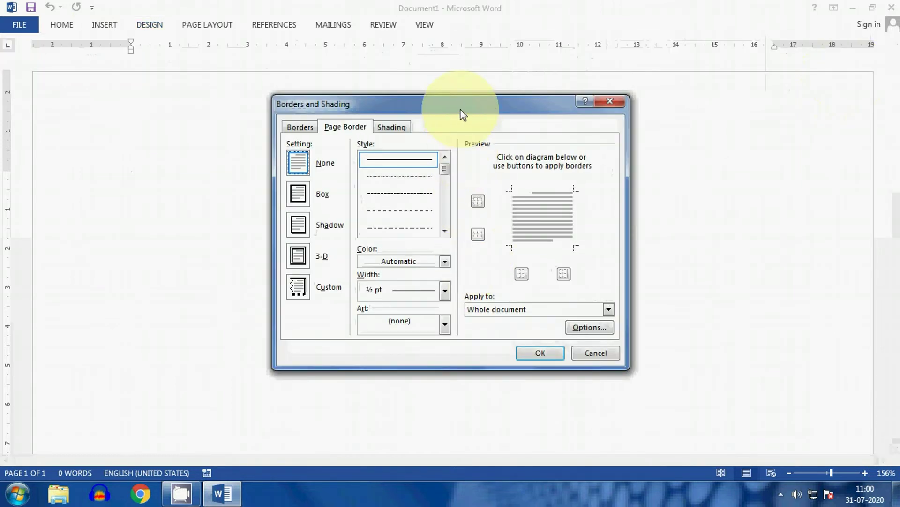
drag(460, 111, 417, 108)
click(255, 192)
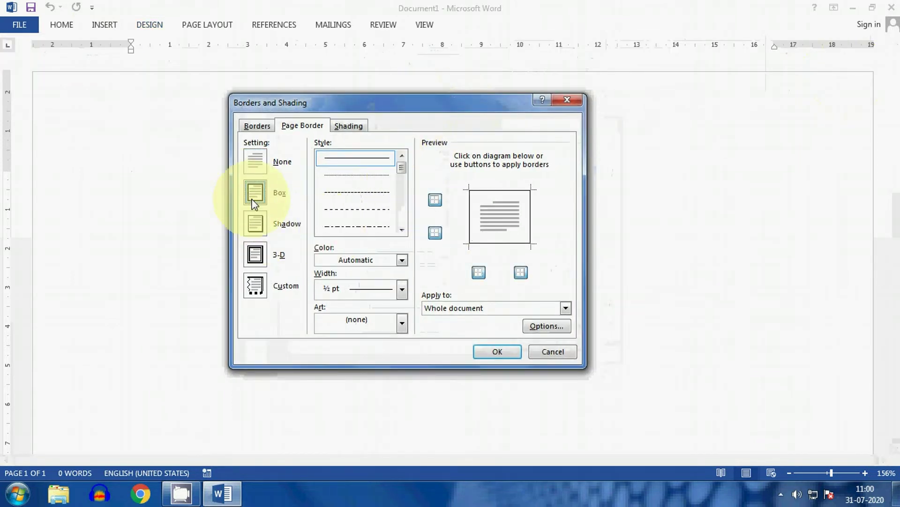
click(256, 224)
click(256, 254)
click(255, 285)
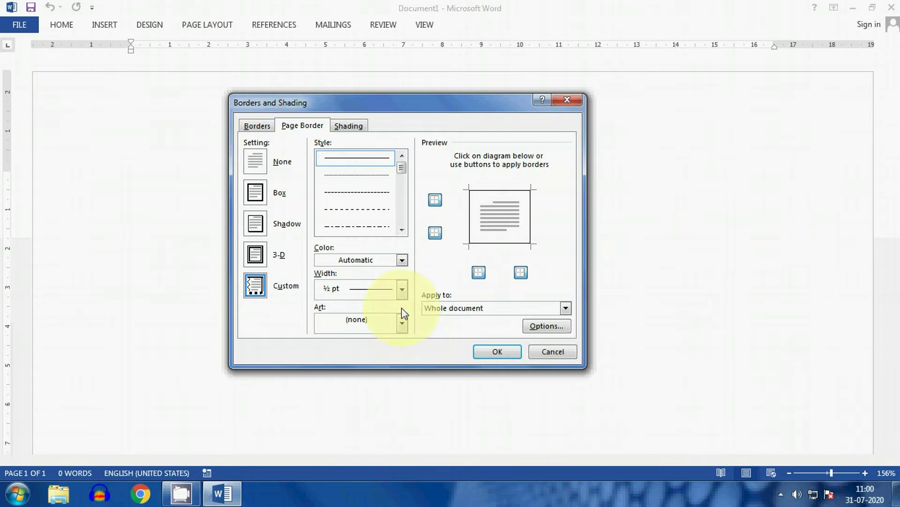
drag(380, 102, 380, 99)
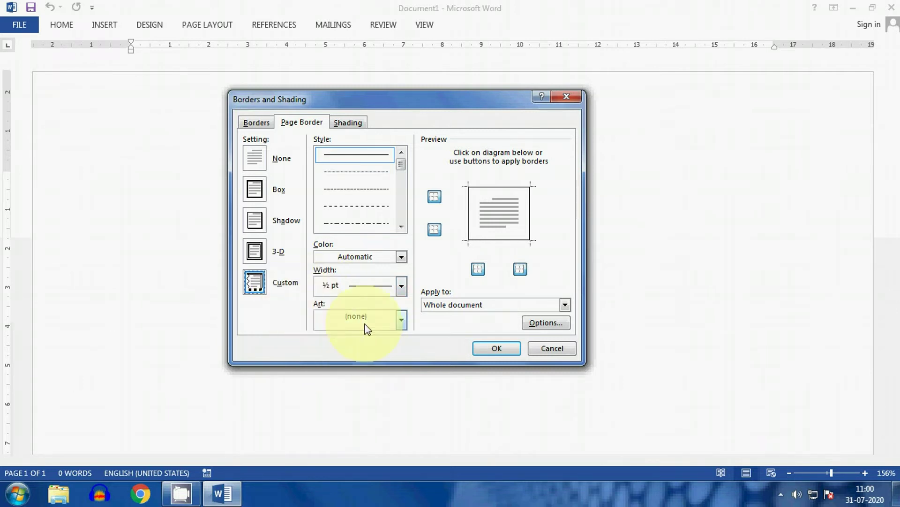
- Scroll the Art border list down and pick the green bug art
click(401, 321)
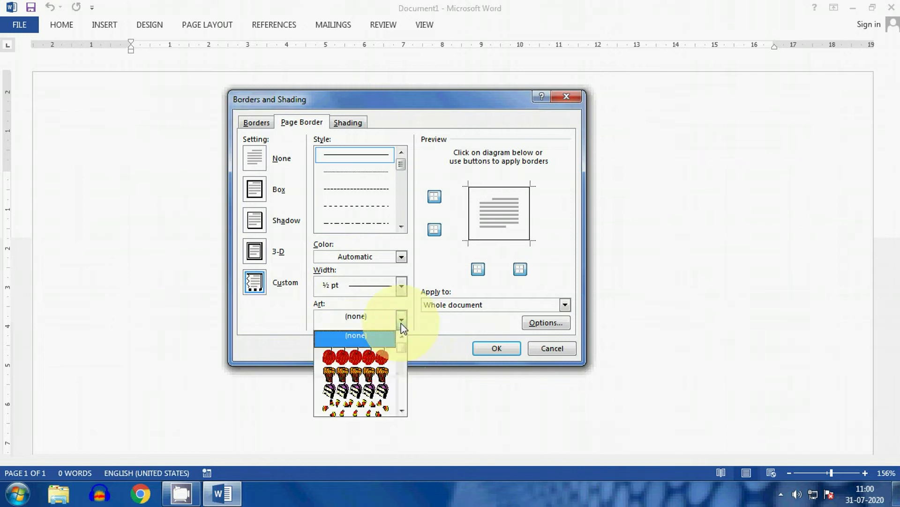
click(402, 411)
click(402, 411)
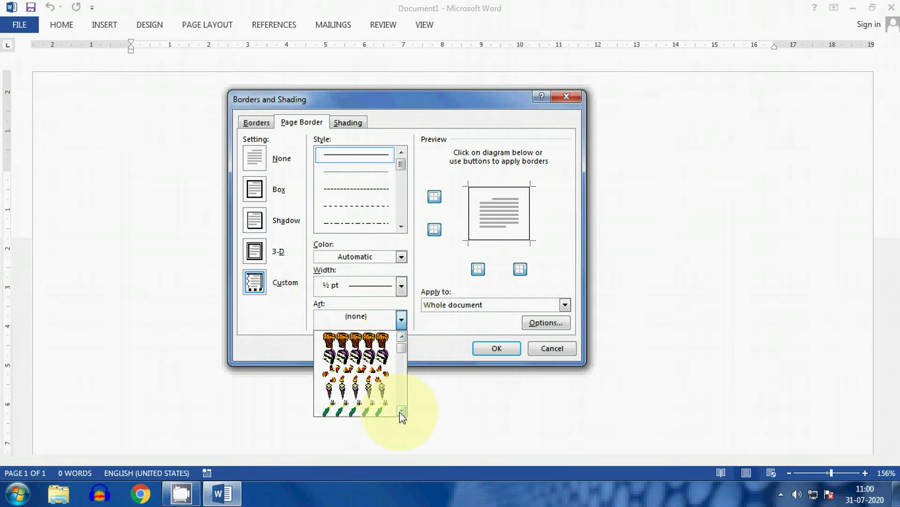
click(402, 411)
click(401, 411)
click(402, 410)
click(402, 411)
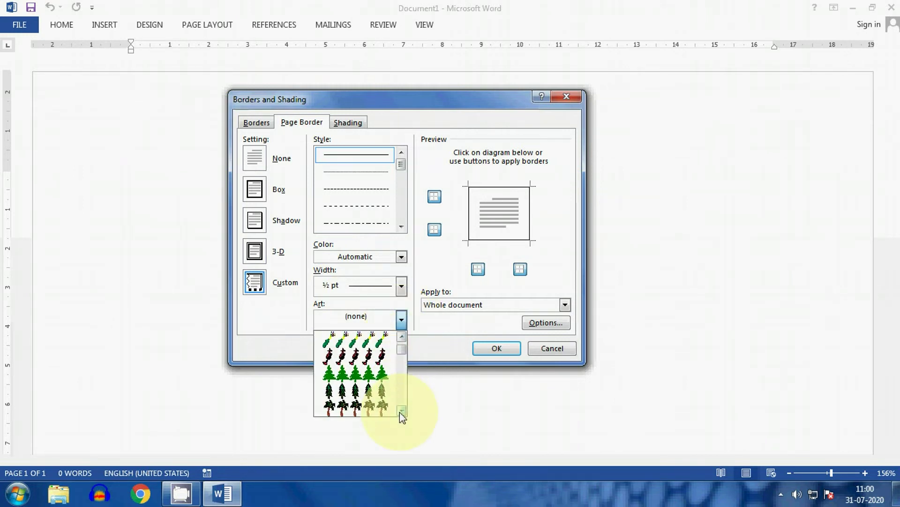
click(401, 411)
click(401, 411)
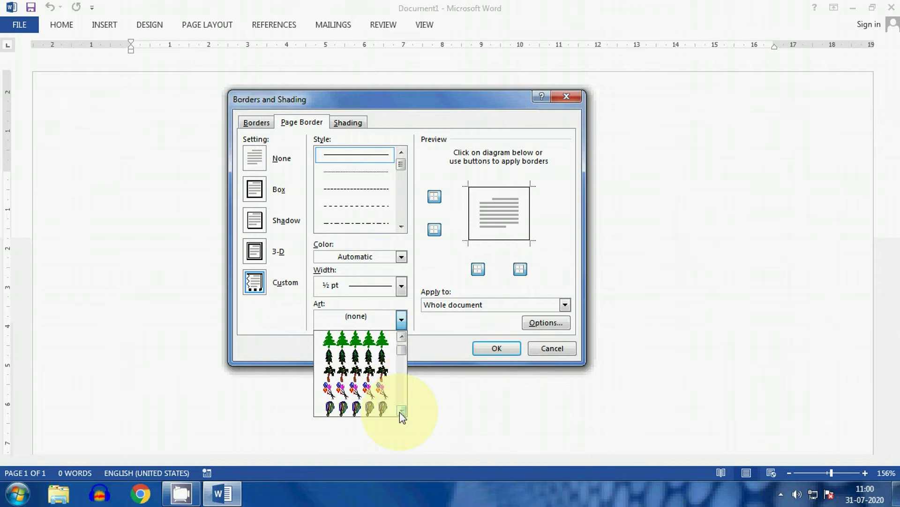
click(402, 411)
click(401, 411)
click(401, 411)
click(402, 411)
click(402, 411)
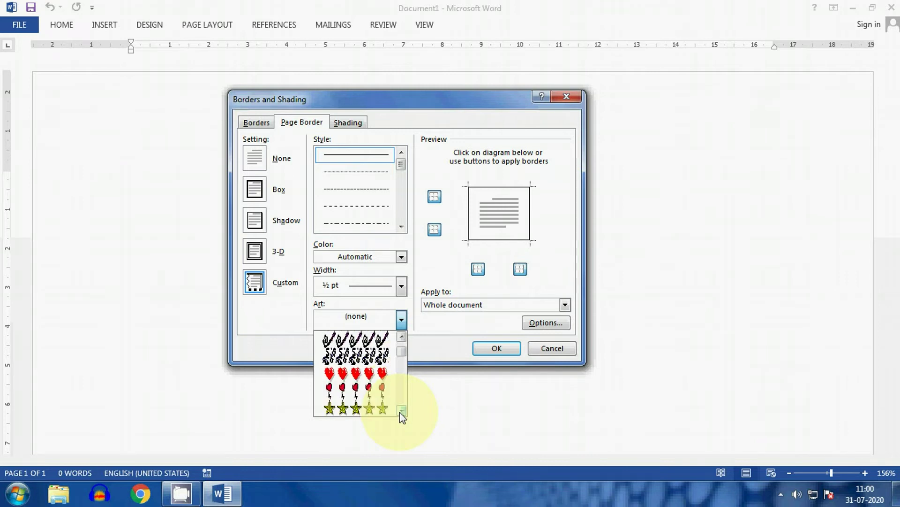
scroll(403, 355, down, 3)
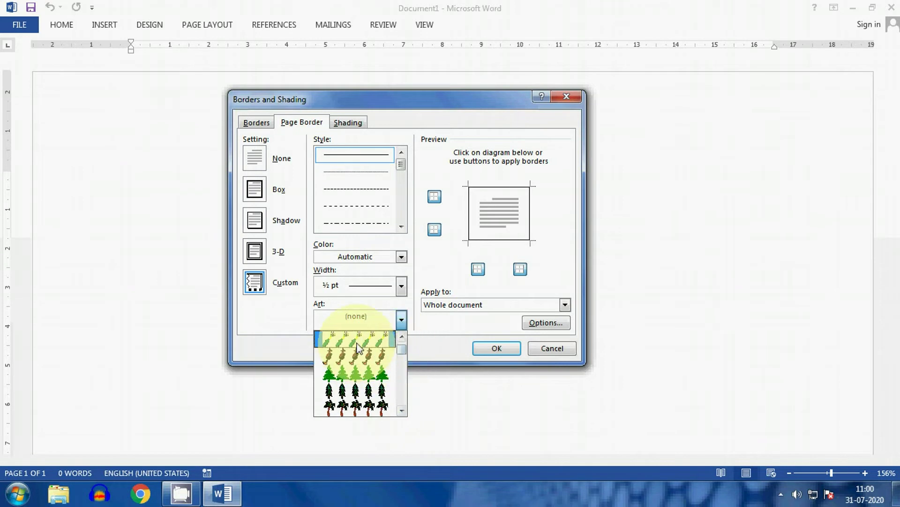
click(359, 347)
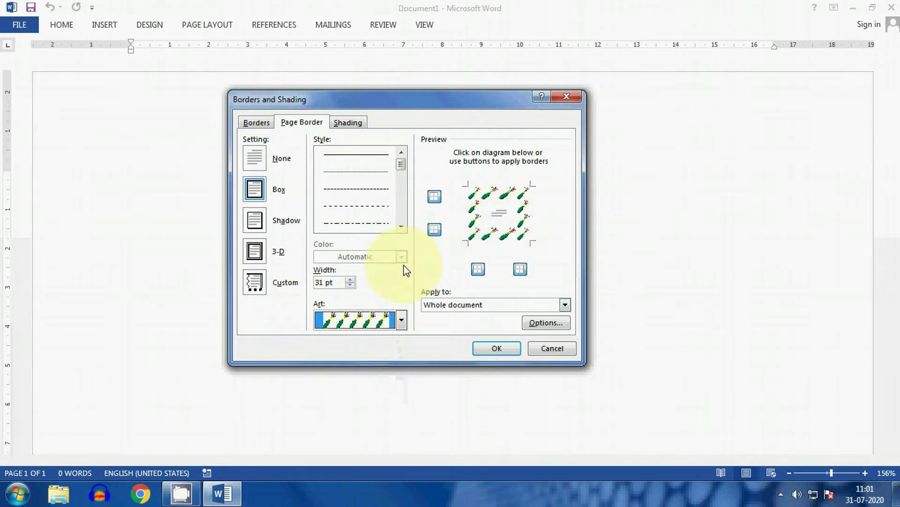
- Reduce the art border width to 12 pt and apply it to the whole document
click(352, 286)
click(352, 286)
click(352, 285)
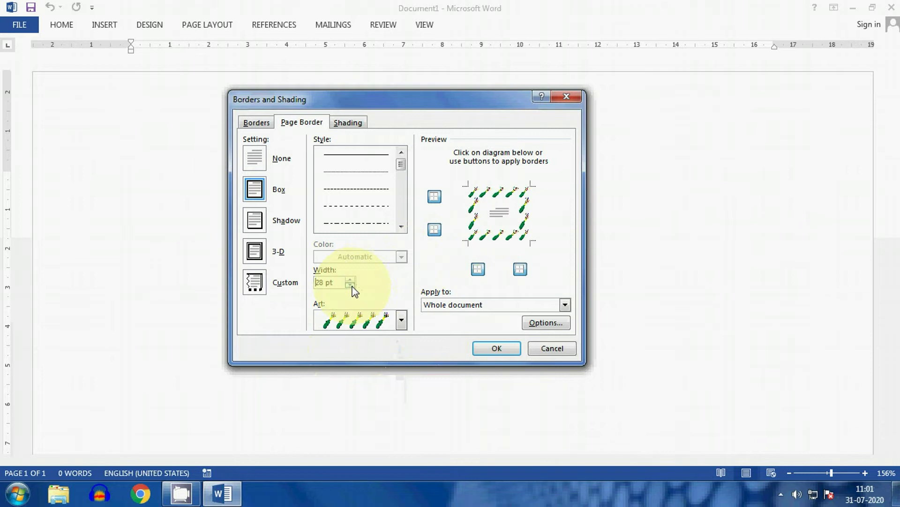
click(352, 286)
click(352, 286)
click(352, 285)
click(352, 286)
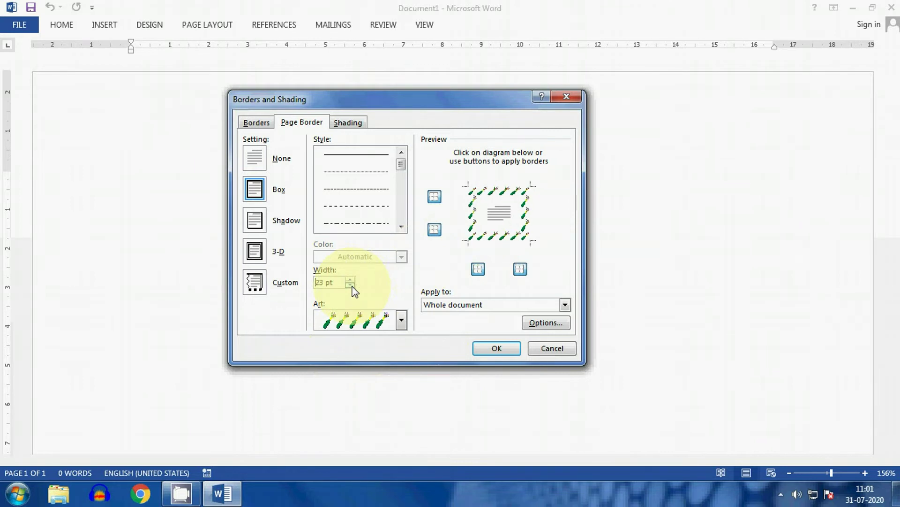
click(352, 286)
click(352, 285)
click(352, 286)
click(352, 286)
click(352, 286)
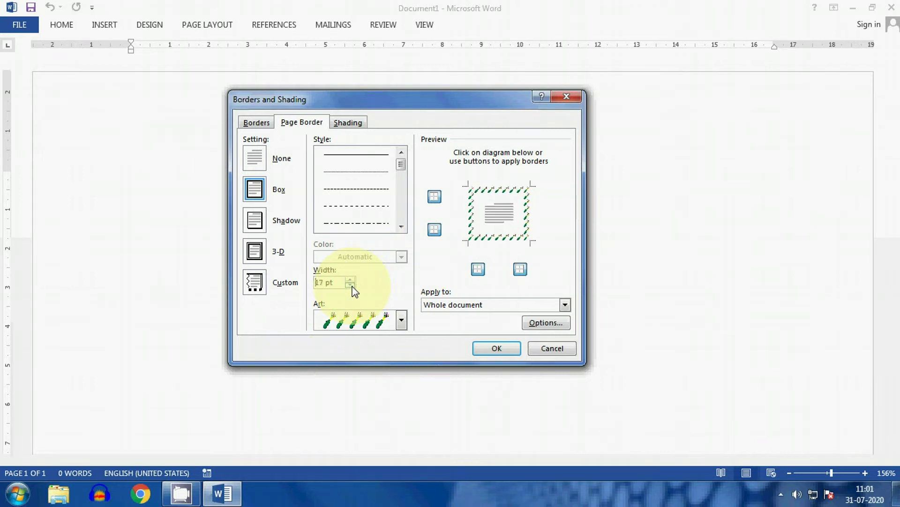
click(352, 286)
click(352, 285)
click(352, 286)
click(351, 286)
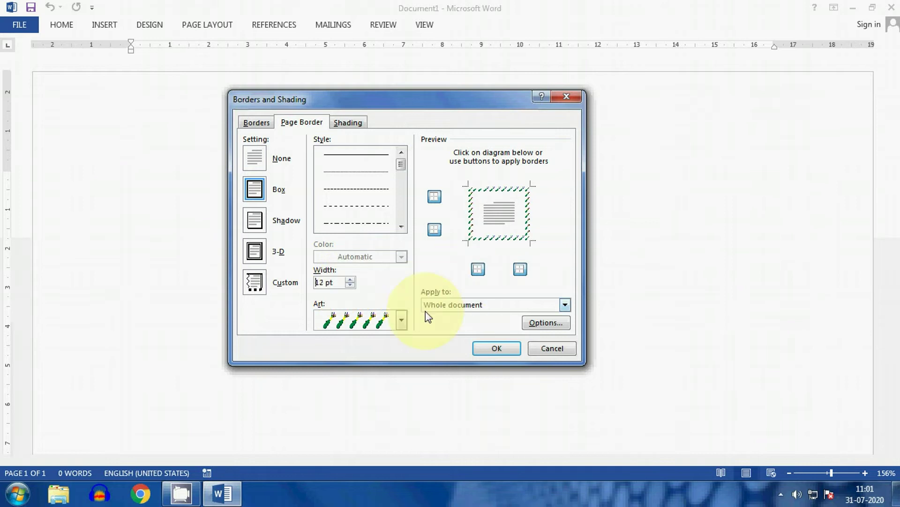
click(498, 351)
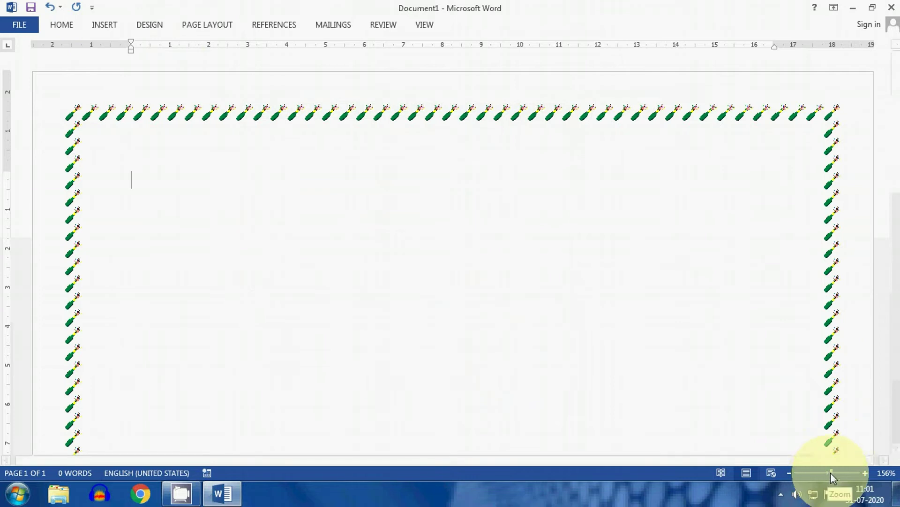
- Zoom out to 100% to check the whole bordered page, then zoom back in
drag(830, 472, 808, 480)
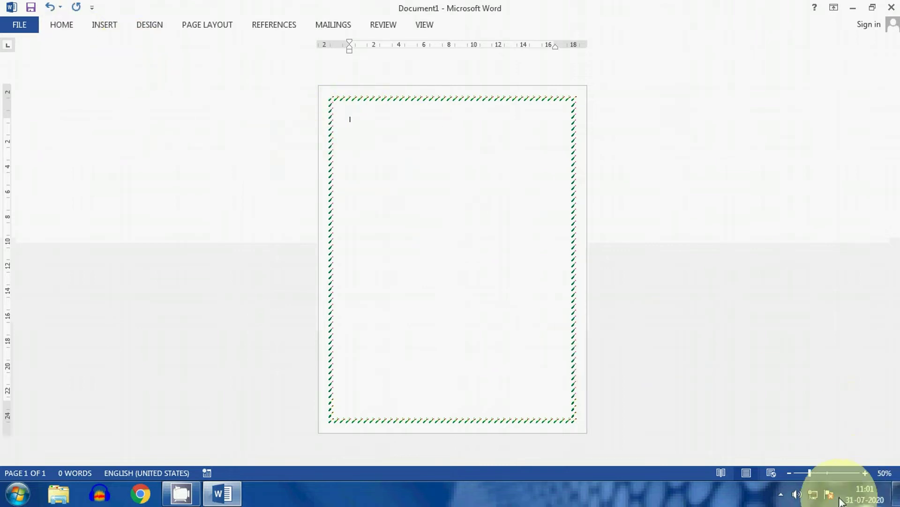
drag(810, 471, 826, 478)
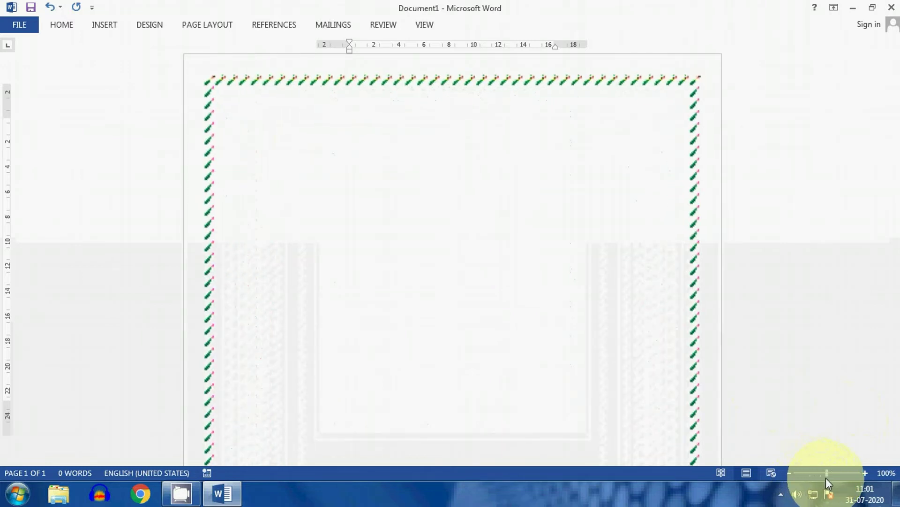
- Insert a WordArt text box in a chosen style from the Insert gallery
click(100, 22)
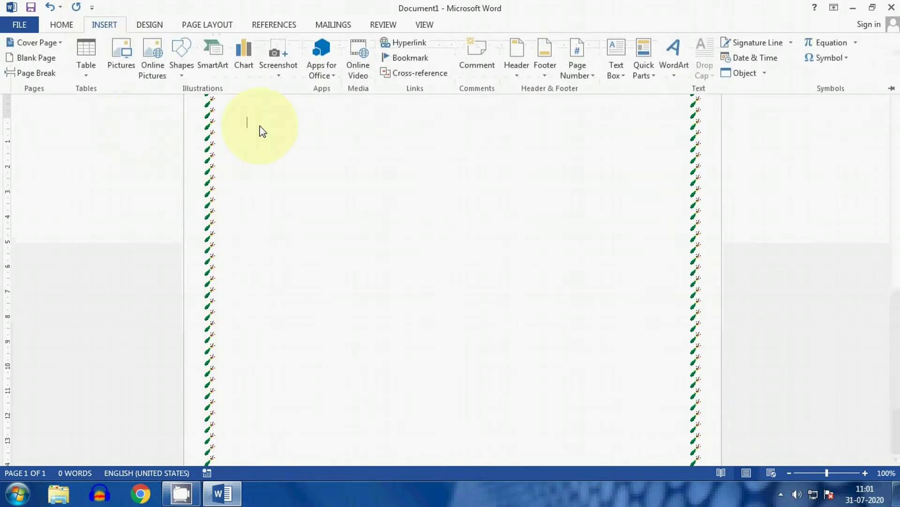
click(680, 79)
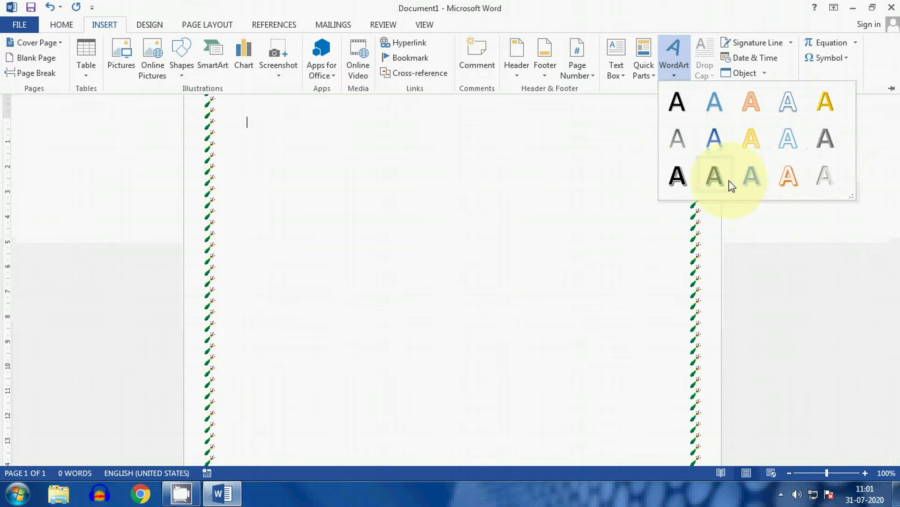
click(714, 177)
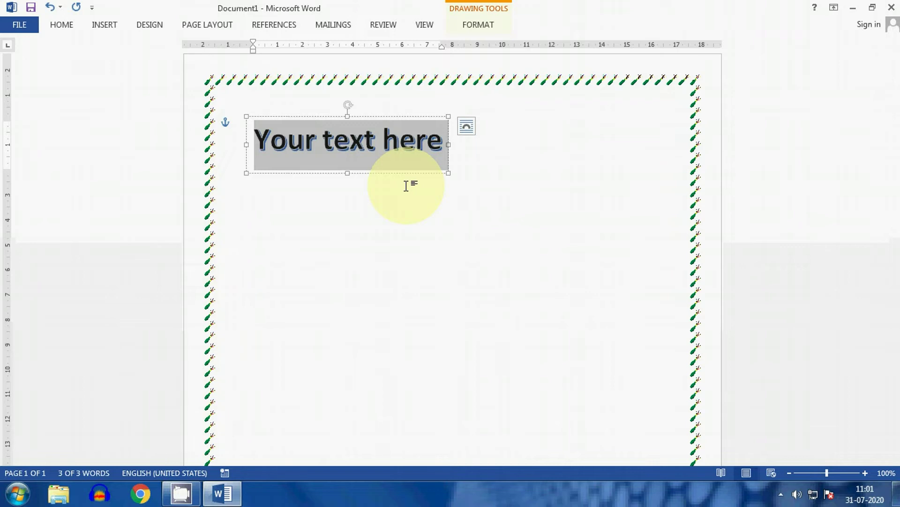
- Replace the WordArt placeholder with 'Happy Raksha Bandhan'
key(Delete)
text(Has)
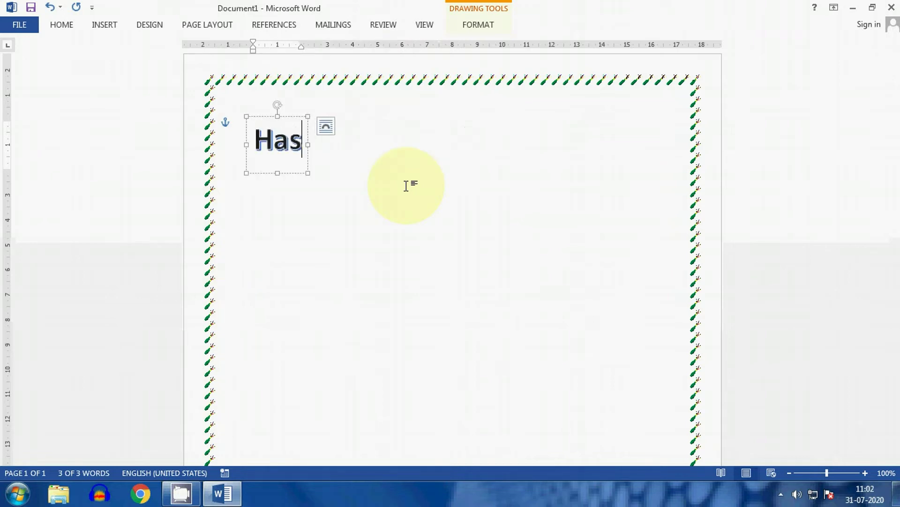
key(BackSpace)
text(ppy)
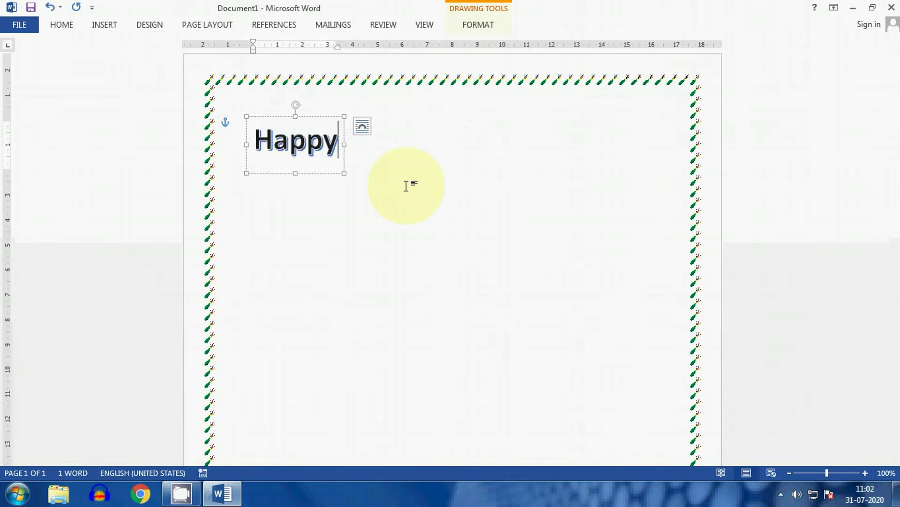
text( Ra)
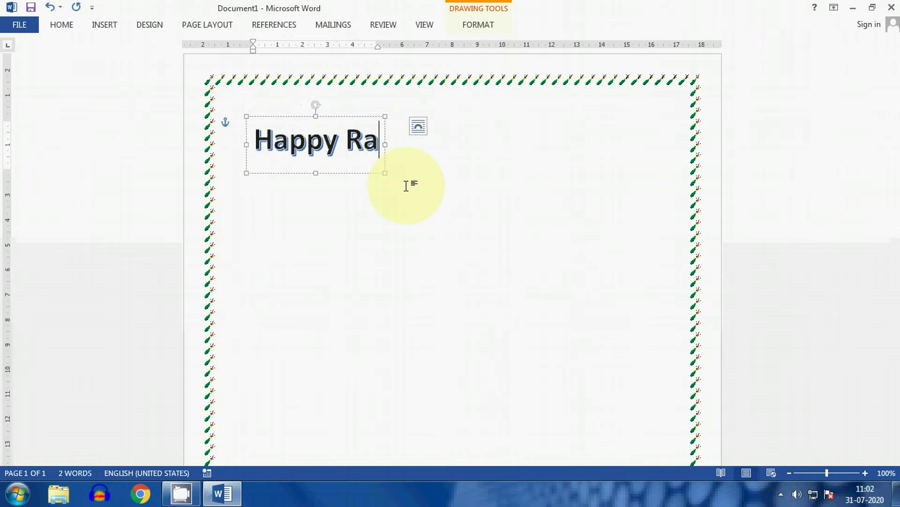
text(ksha )
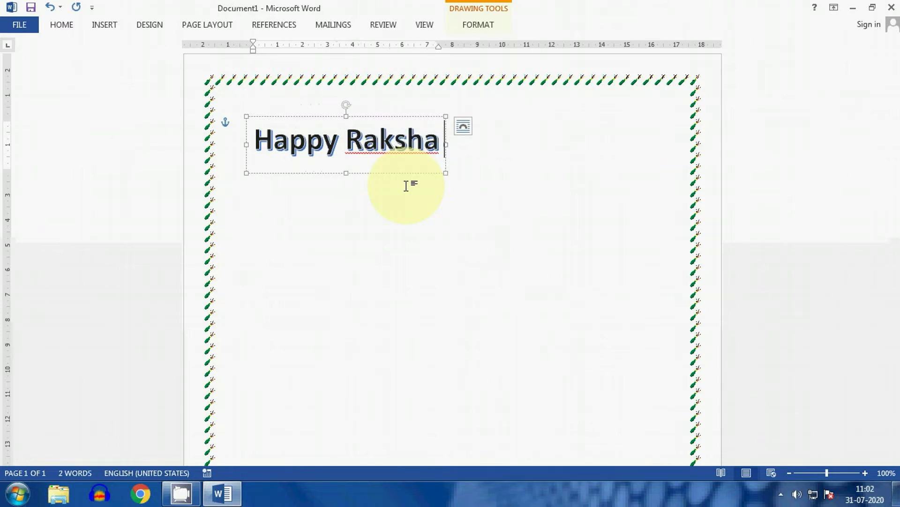
text(Bandh)
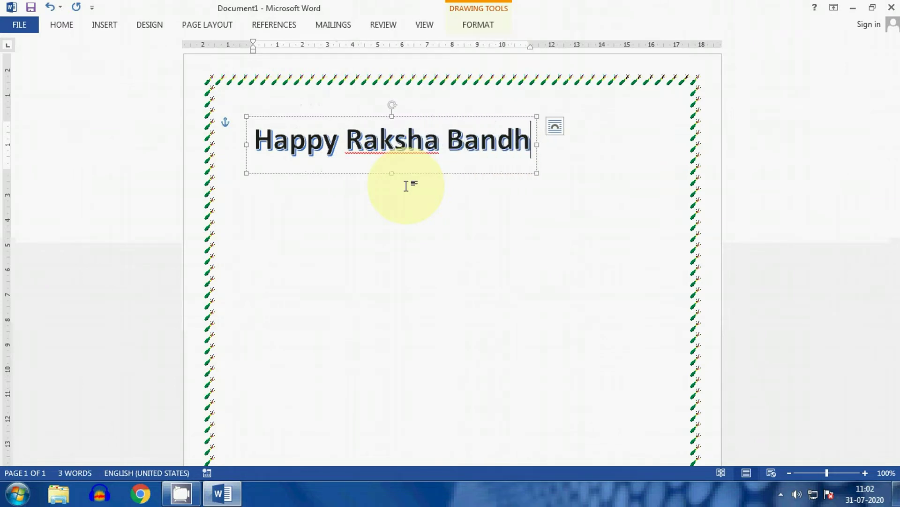
text(an)
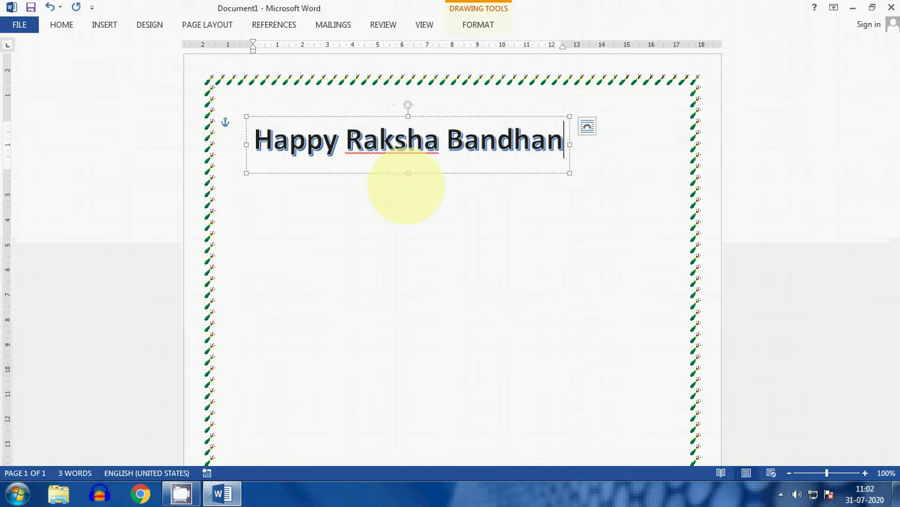
- Drag the WordArt title to the horizontal centre of the page
drag(452, 118, 509, 120)
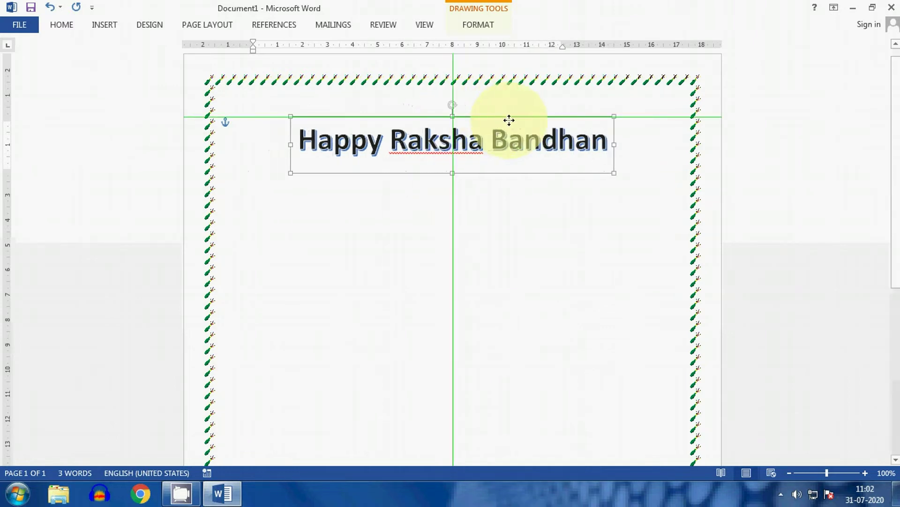
click(571, 233)
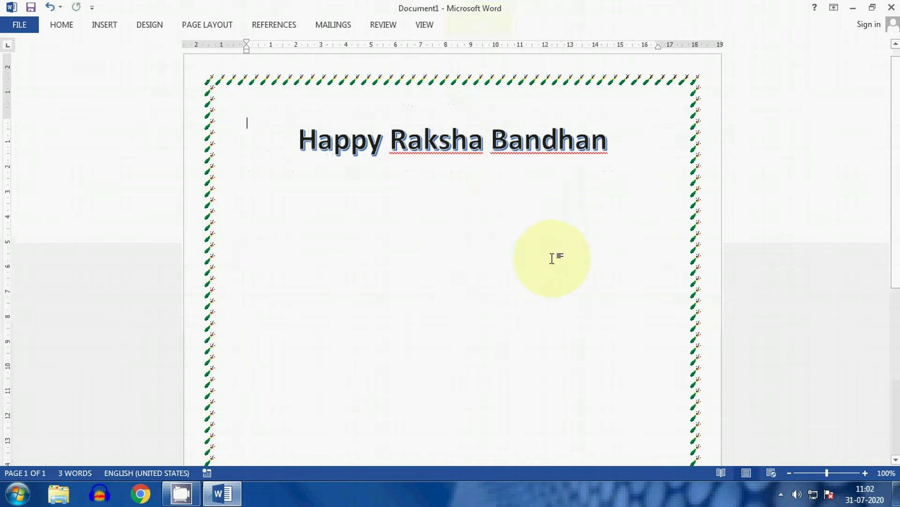
click(468, 142)
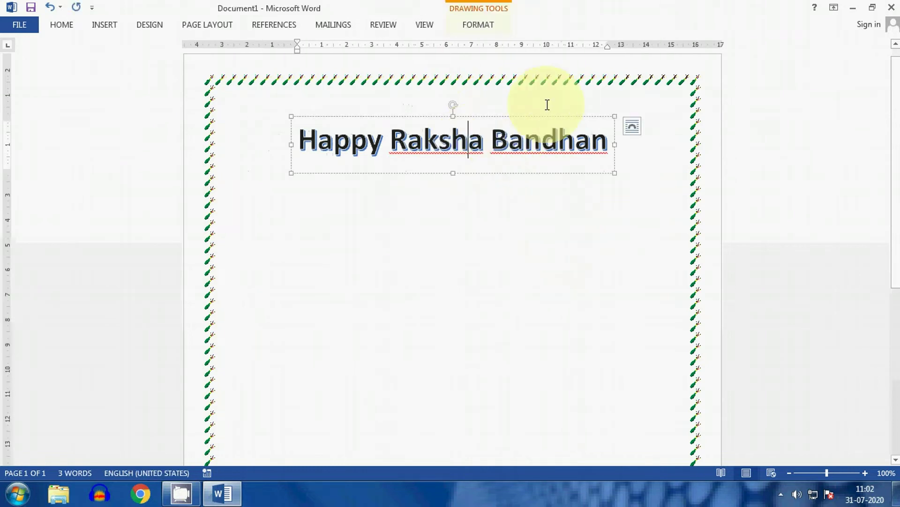
- Apply the light-blue WordArt style to the Happy Raksha Bandhan text
click(476, 26)
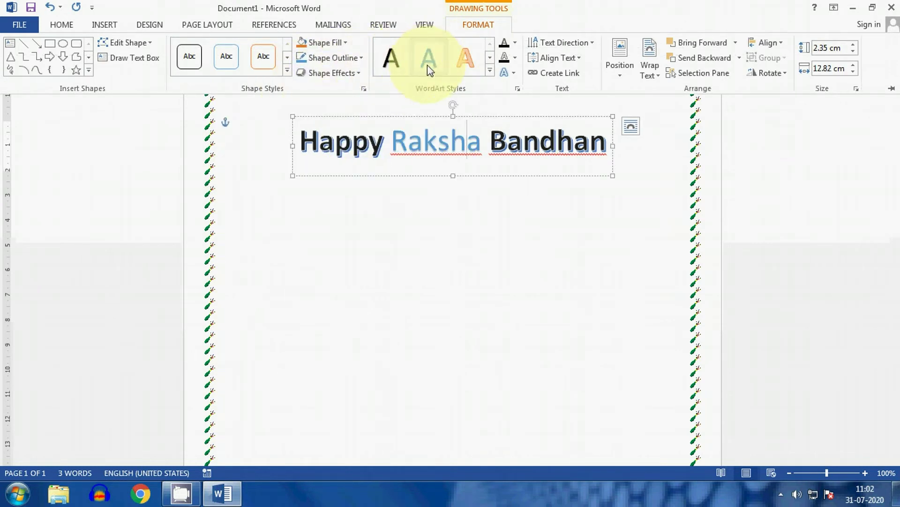
click(344, 143)
drag(300, 140, 576, 135)
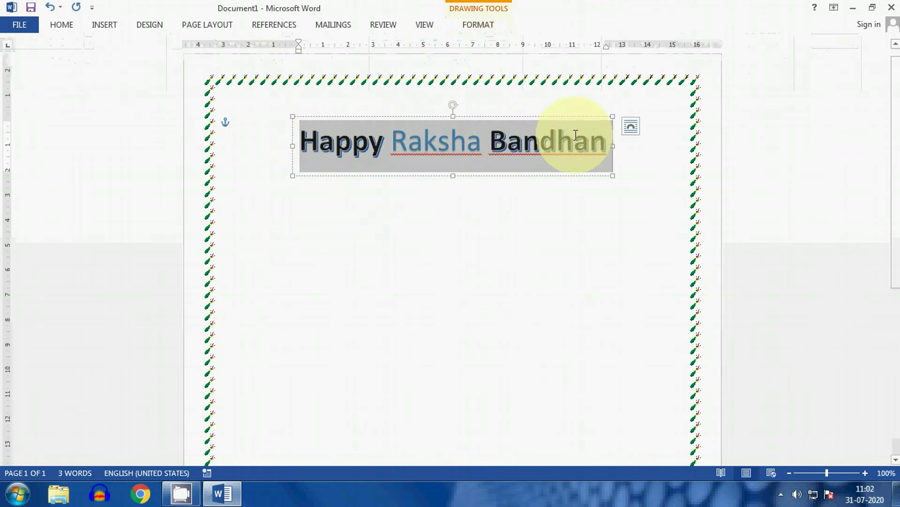
click(481, 26)
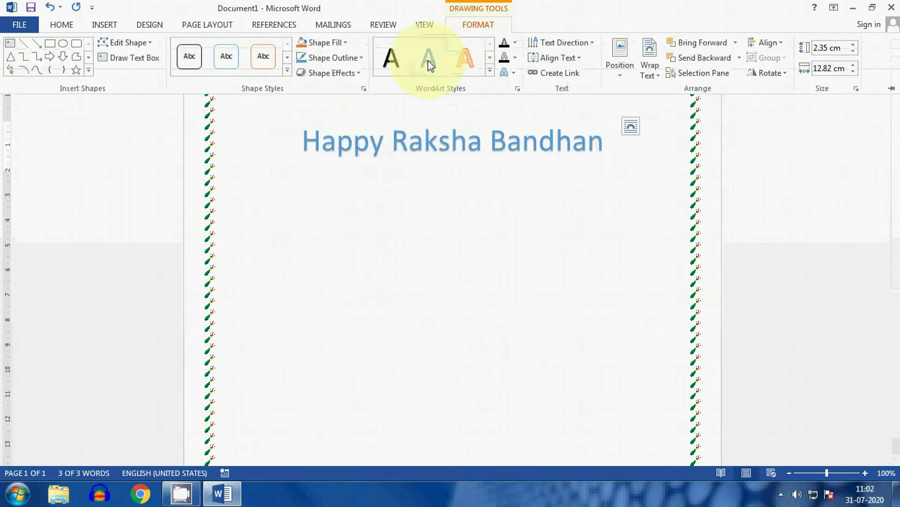
click(428, 61)
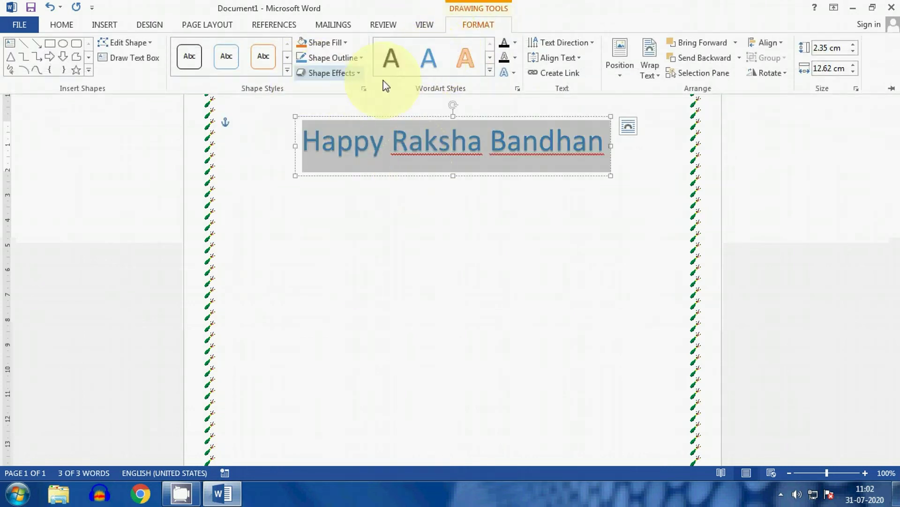
- Browse the Shape Effects submenus for the title
click(354, 73)
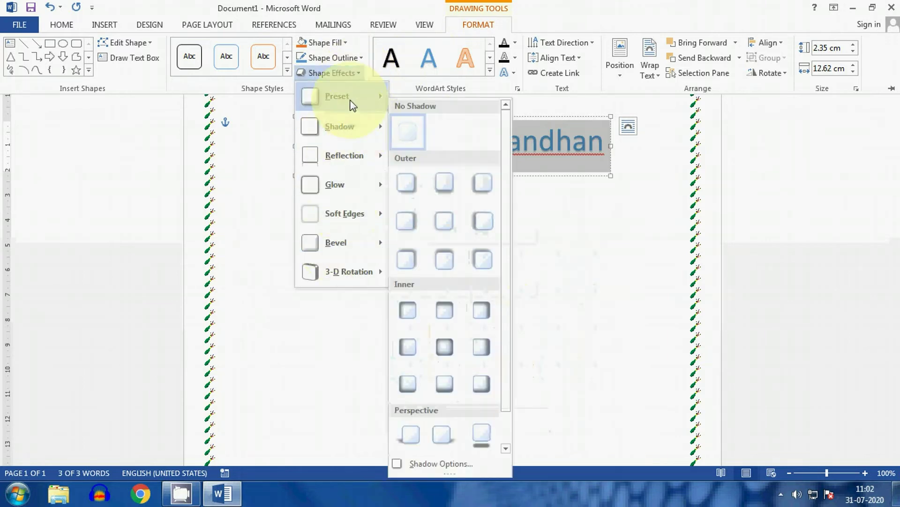
mouse_move(352, 104)
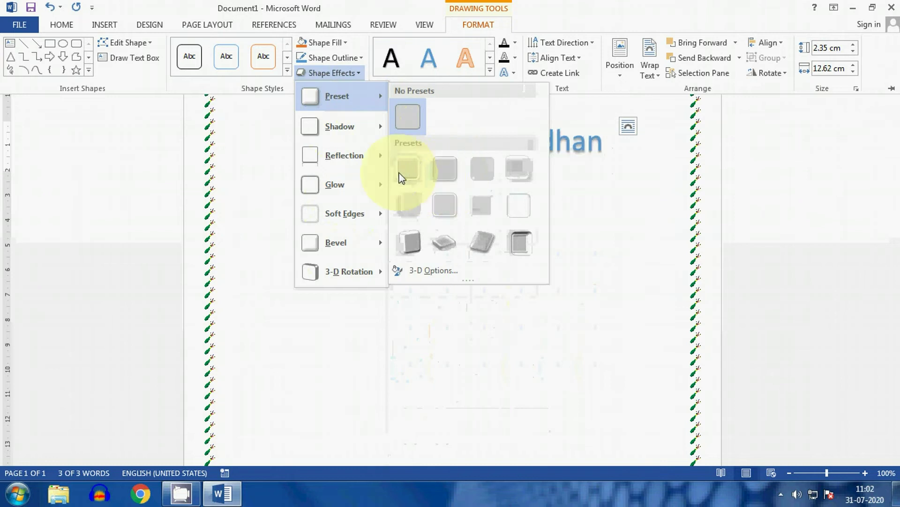
mouse_move(353, 273)
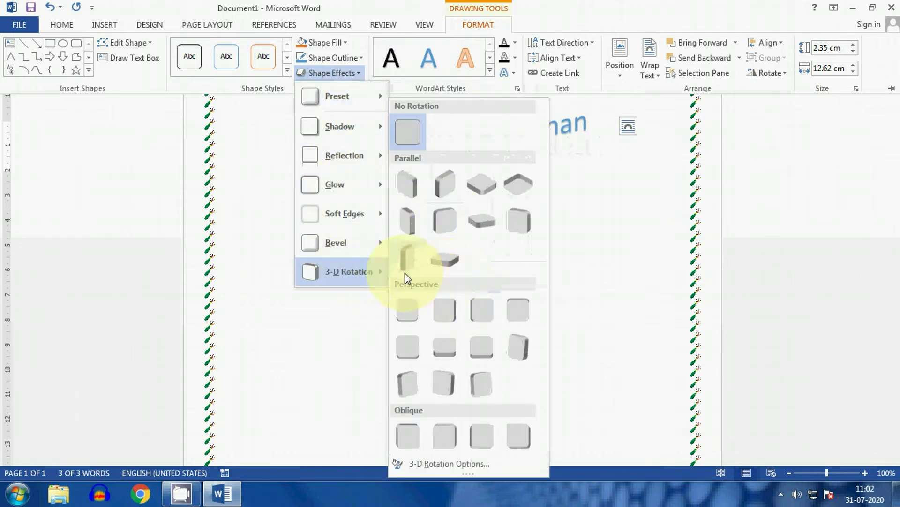
mouse_move(377, 216)
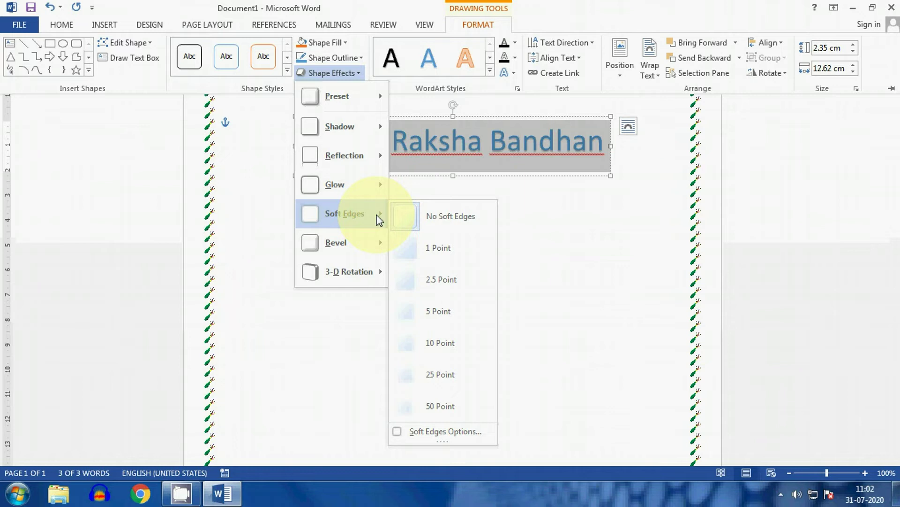
mouse_move(352, 126)
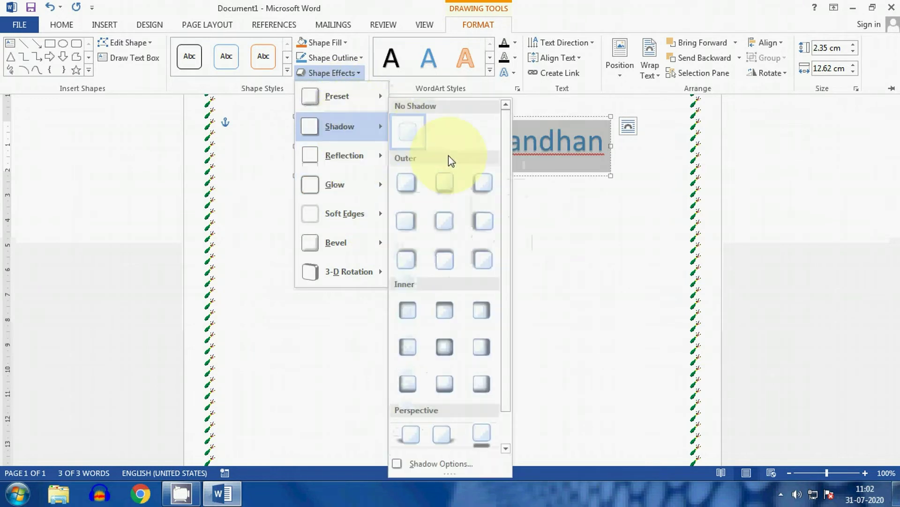
- Give the title an Offset Bottom shadow and an orange glow
click(451, 189)
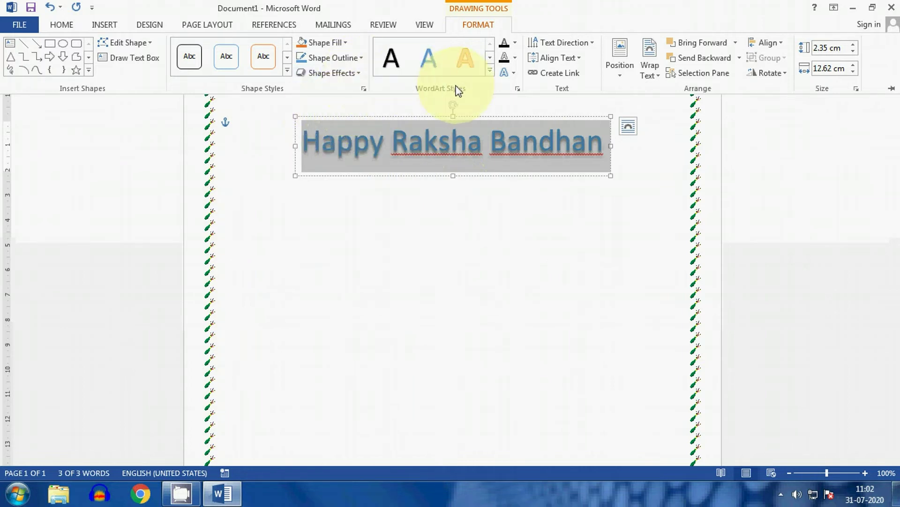
click(515, 74)
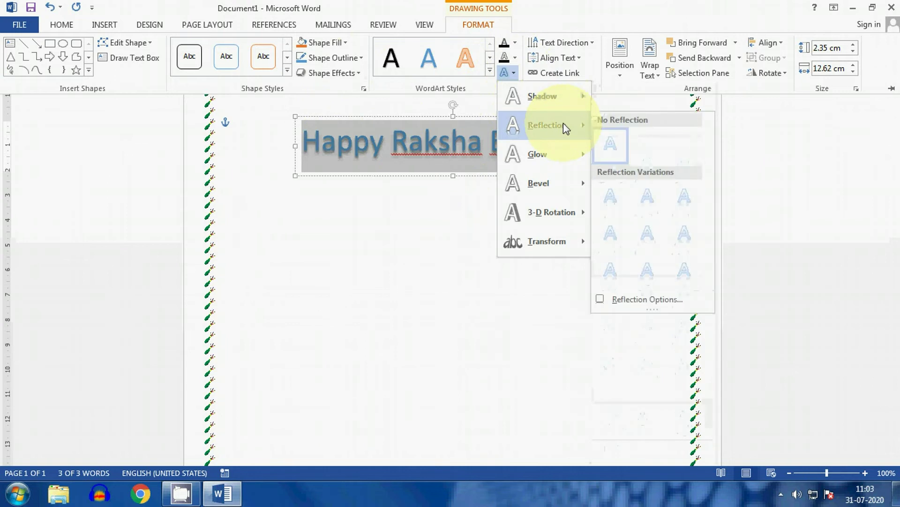
mouse_move(566, 154)
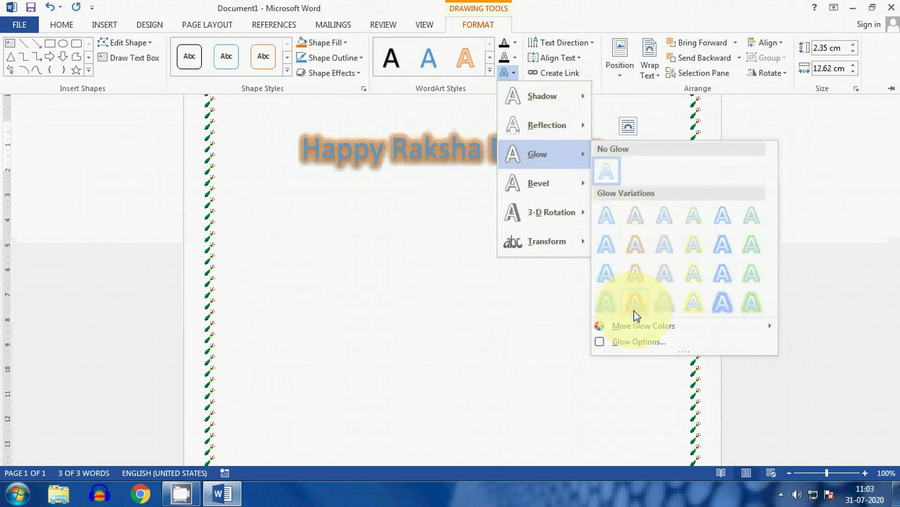
click(636, 314)
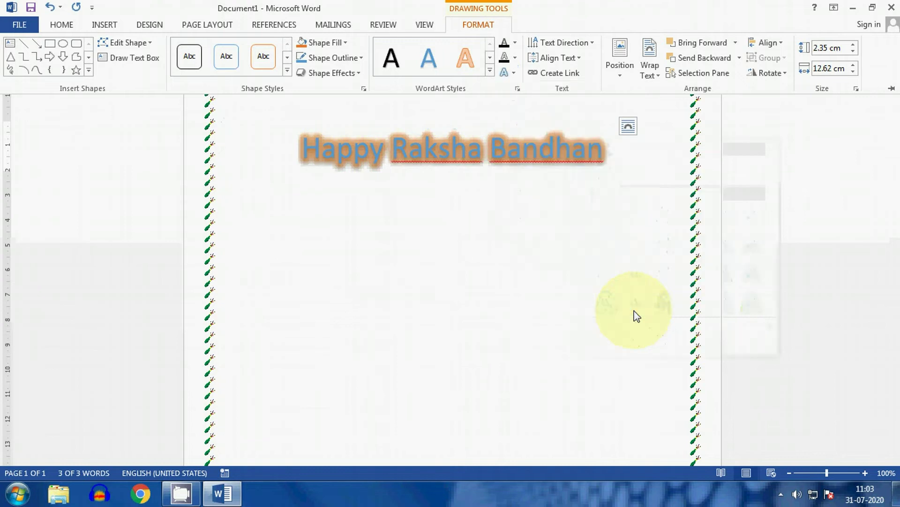
- Warp the title lettering with the Stop transform
click(516, 74)
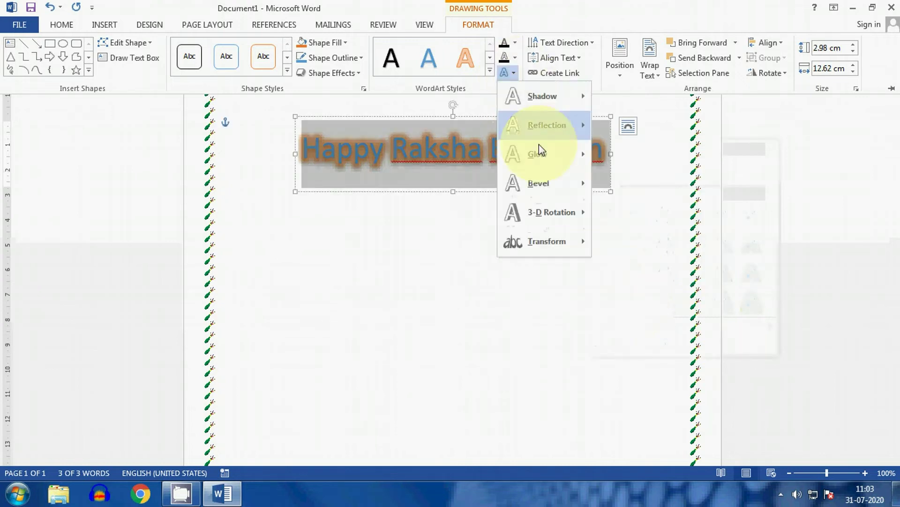
mouse_move(544, 239)
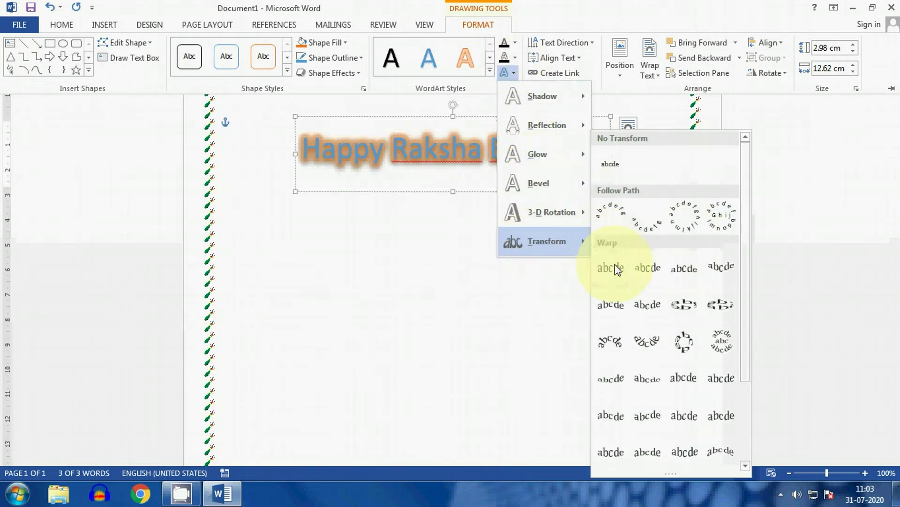
click(646, 269)
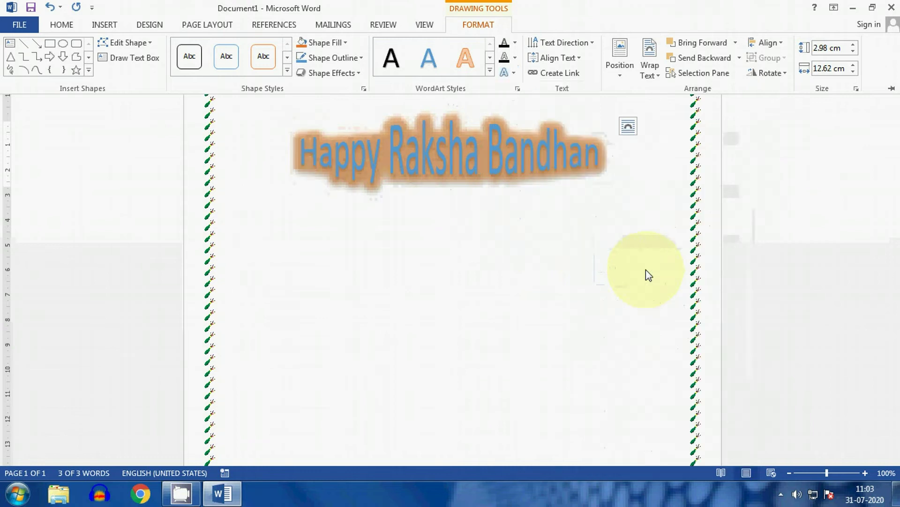
- Collapse the ribbon and check the title's placement, undoing a trial blank line
key(ctrl+F1)
click(632, 204)
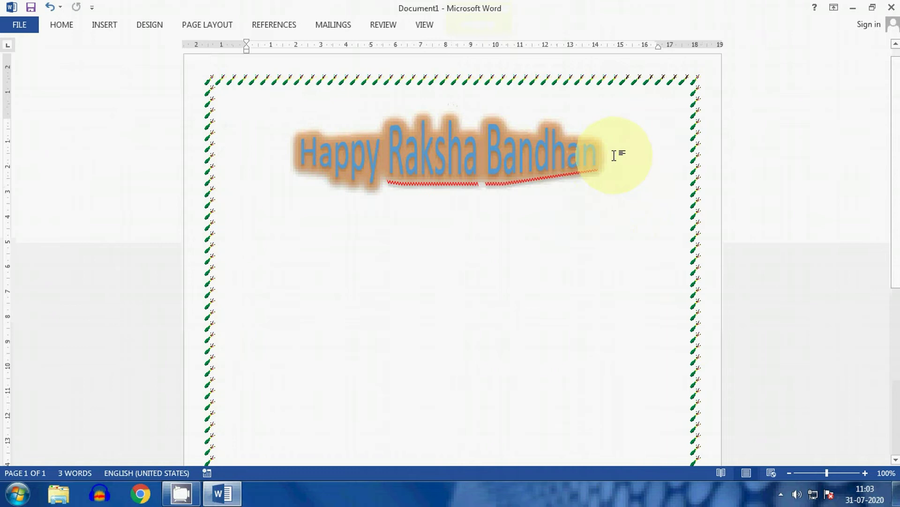
click(512, 163)
click(494, 233)
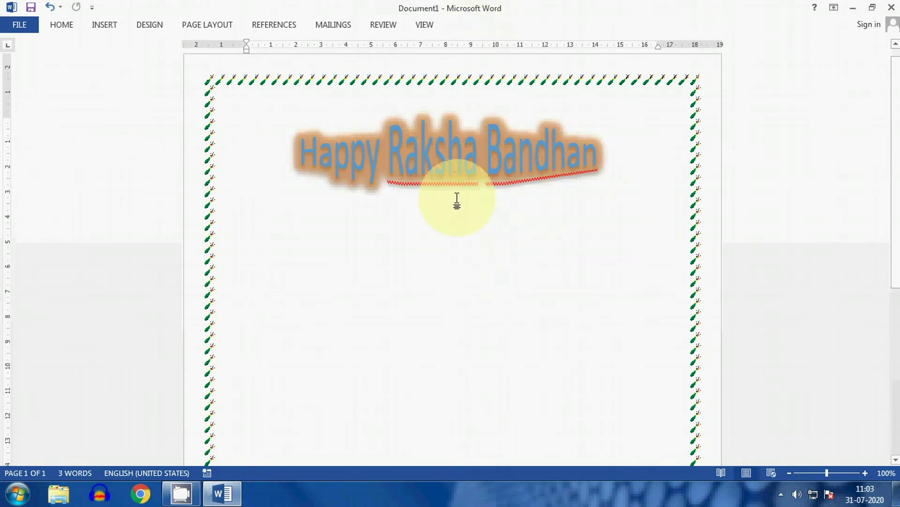
key(Return)
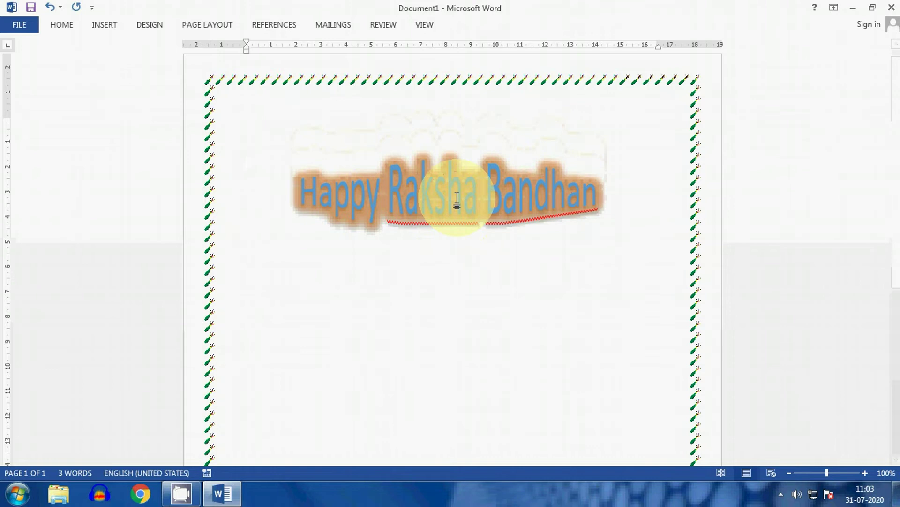
key(BackSpace)
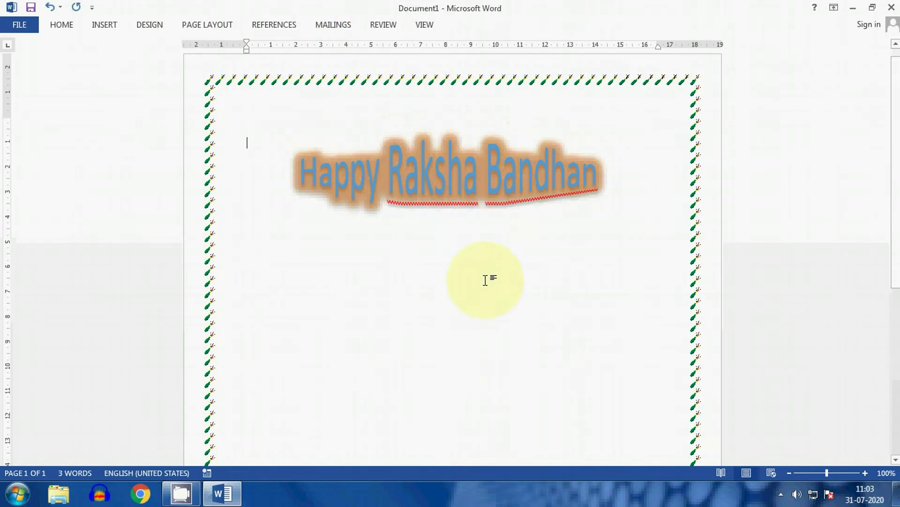
- Set the title's wrapping to Square and drag it slightly higher on the page
click(419, 196)
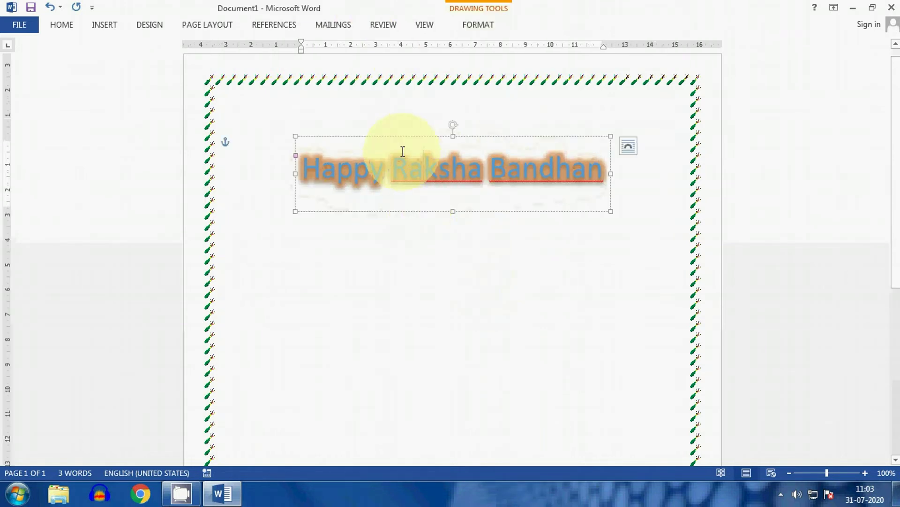
click(398, 136)
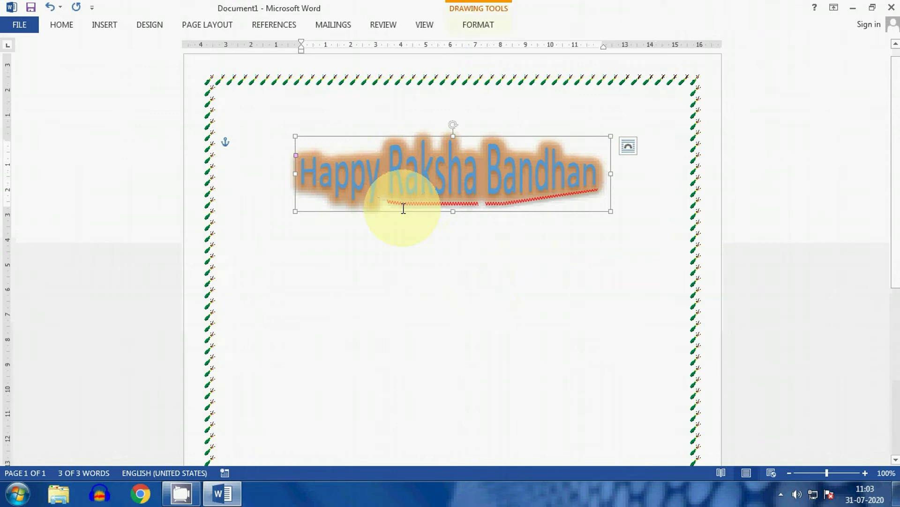
click(466, 28)
click(653, 78)
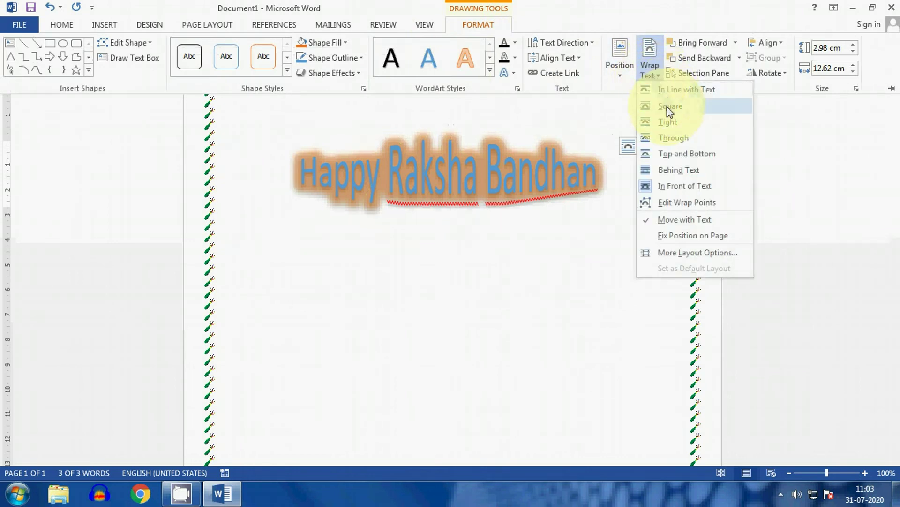
click(667, 106)
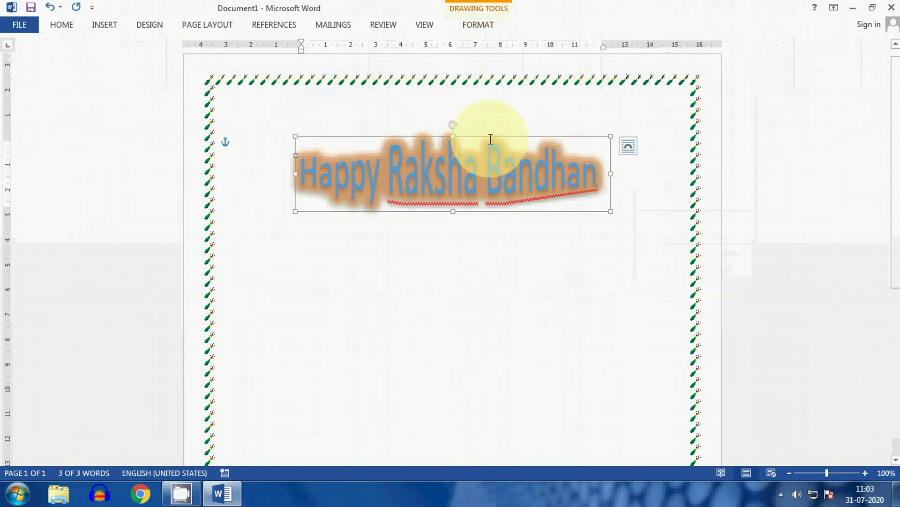
drag(489, 138, 489, 111)
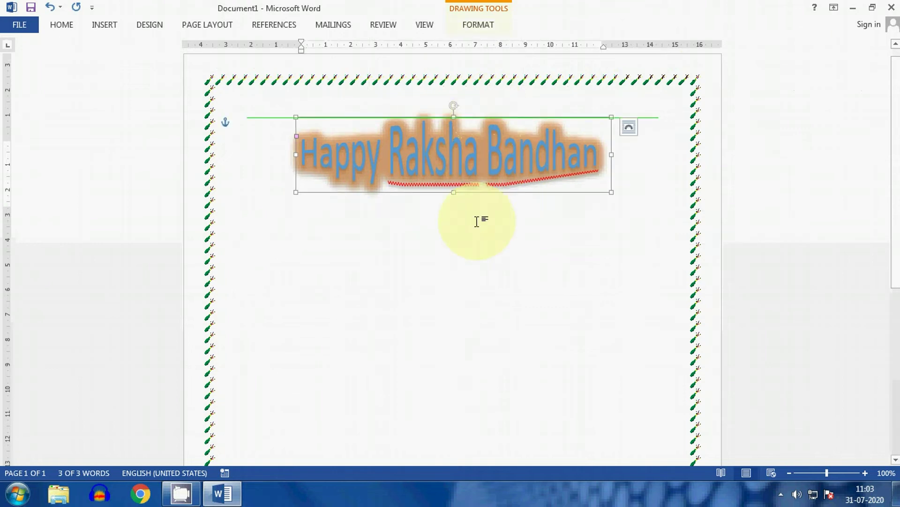
click(476, 221)
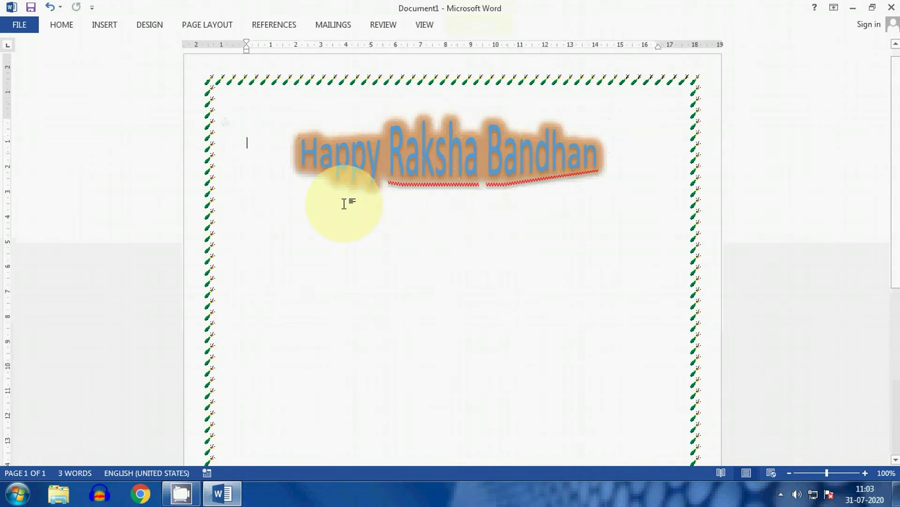
- Below the title, type 'Organized by : Sardar Patel Vidyalaya, Sewagram' and start a new line
key(ctrl+z)
key(Return)
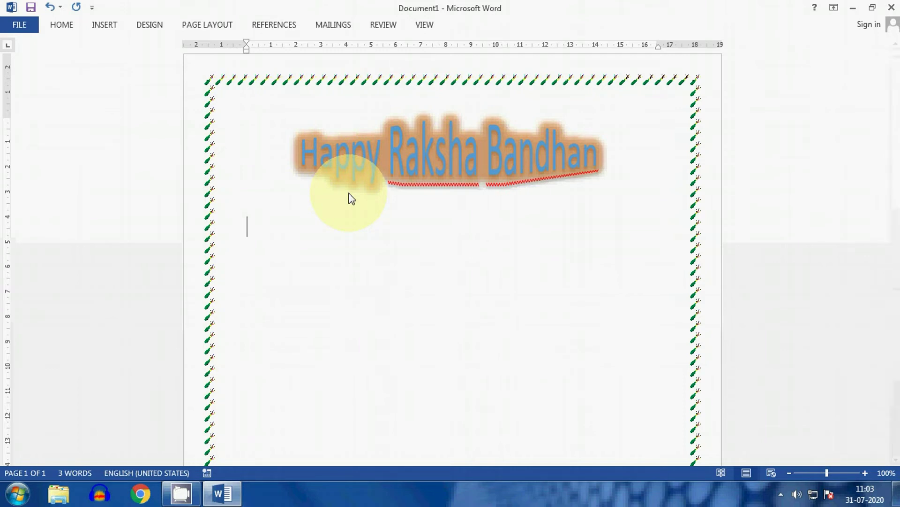
text(Organi)
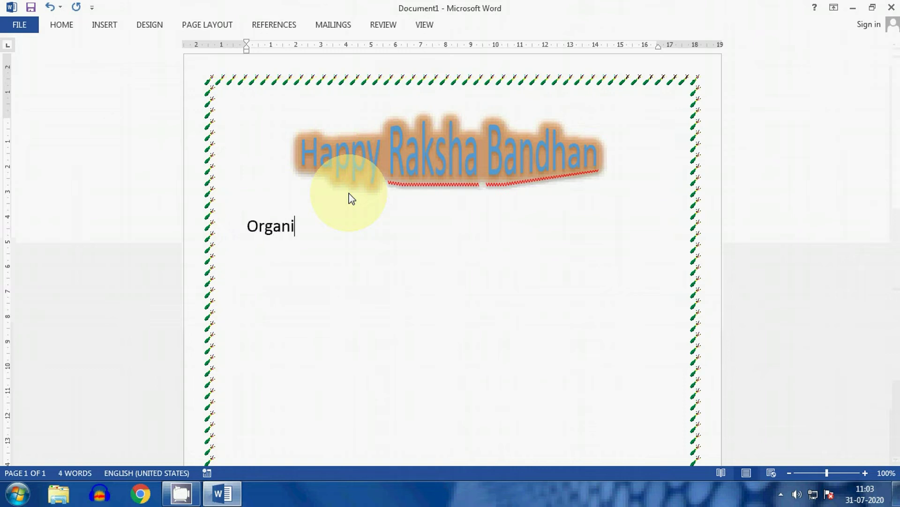
text(zed by)
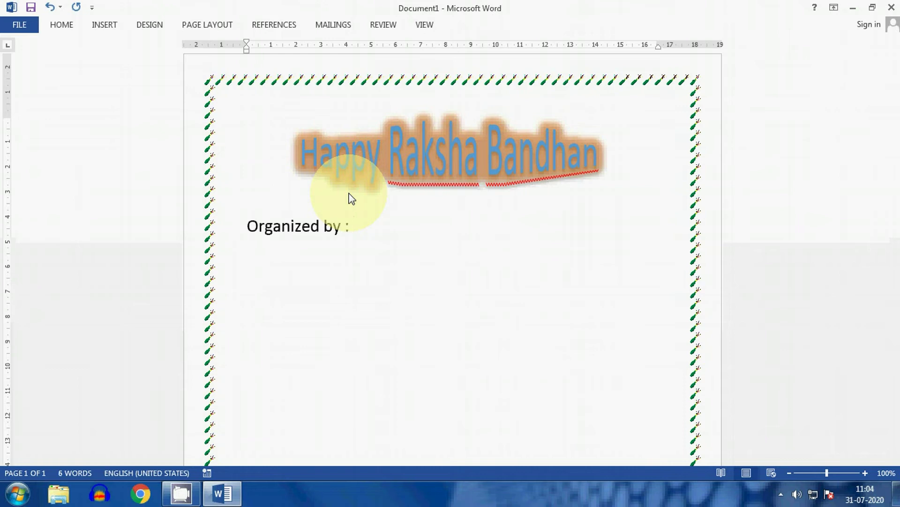
text(:)
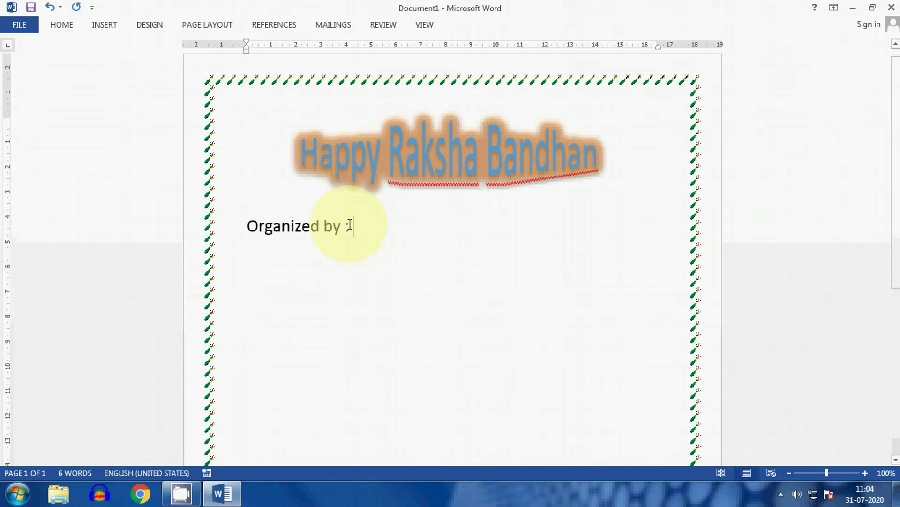
text(Sa)
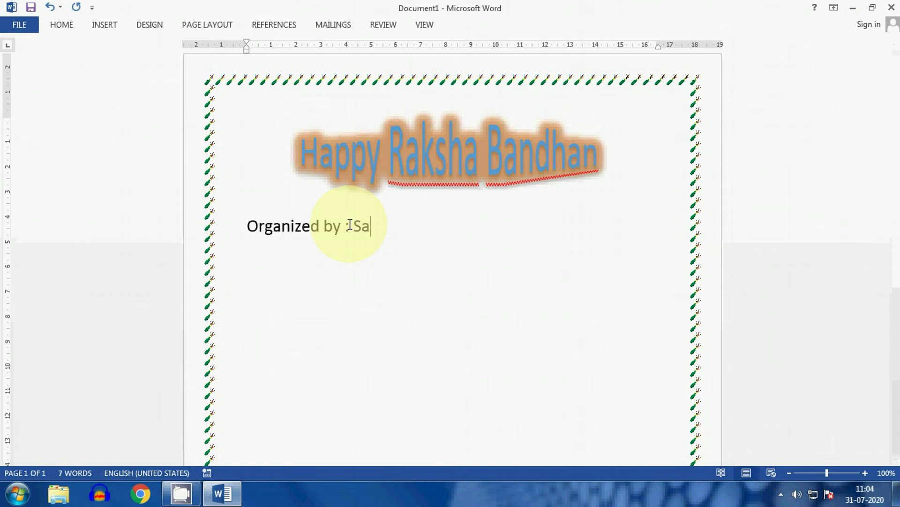
text(rdar)
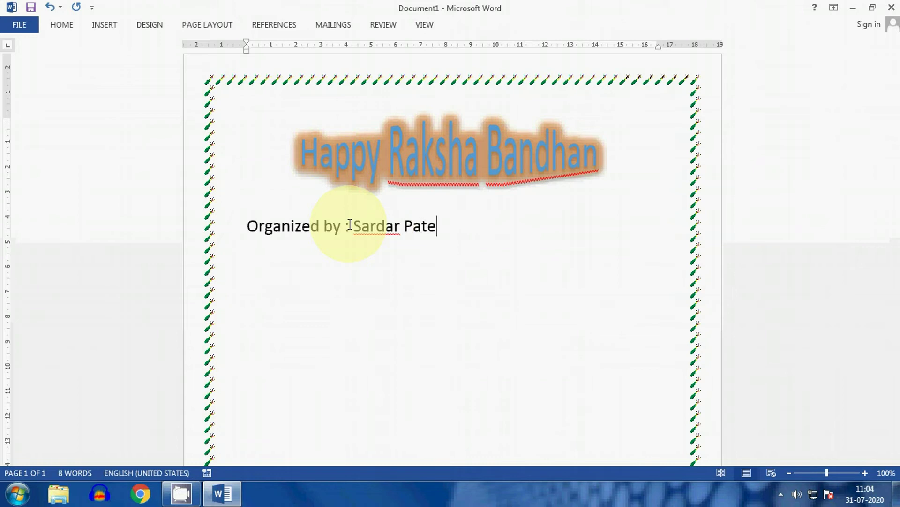
text(Patel Vidyalaya)
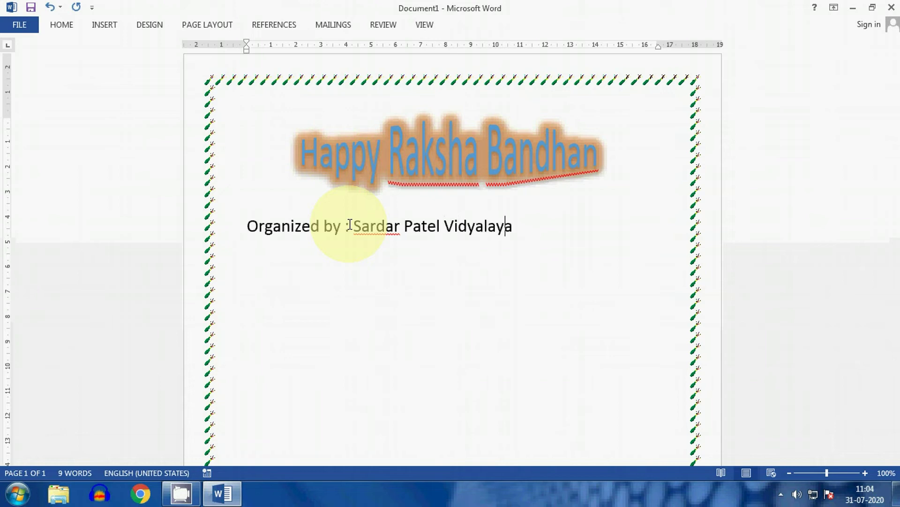
text(s, Sewagram)
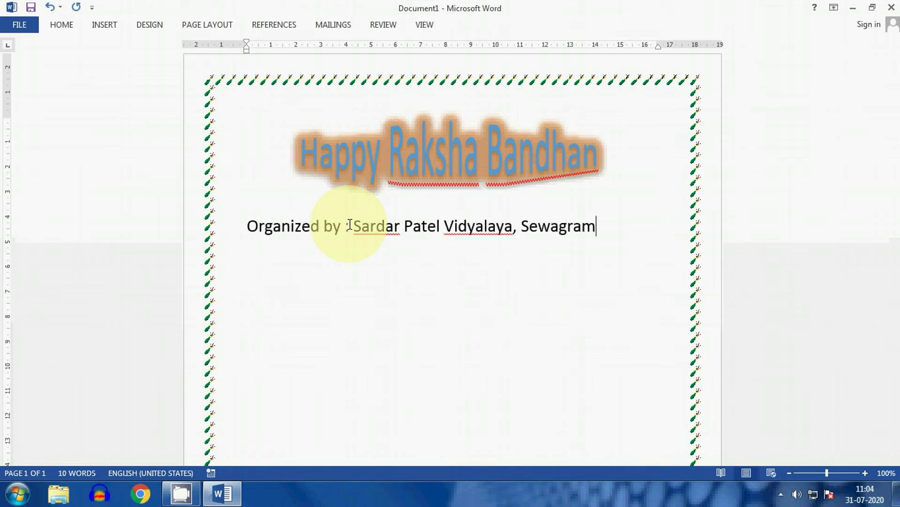
key(Return)
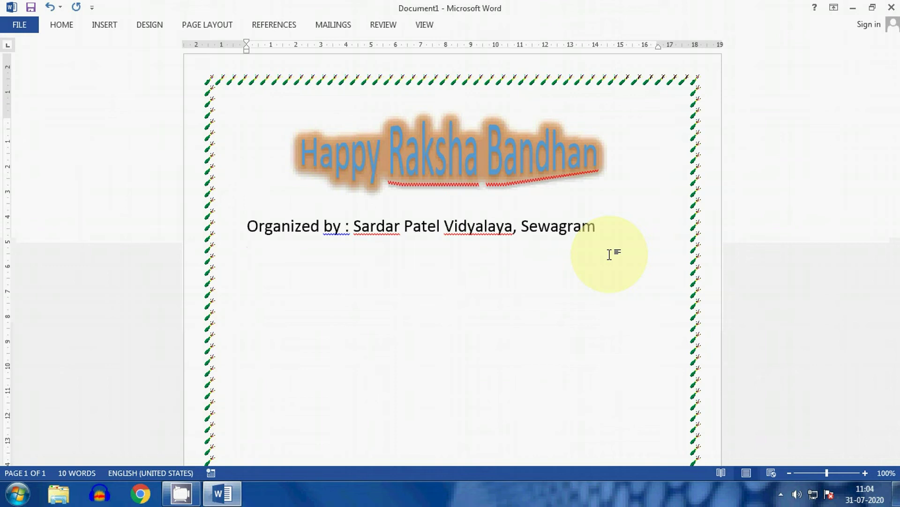
- Search Online Pictures for 'rakhi' and insert the photo of hands tying a rakhi
click(101, 27)
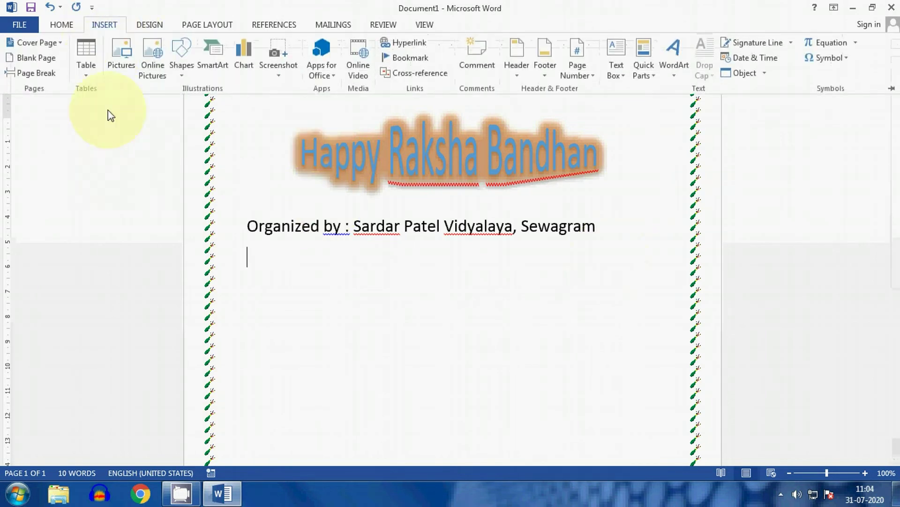
double_click(103, 26)
click(105, 26)
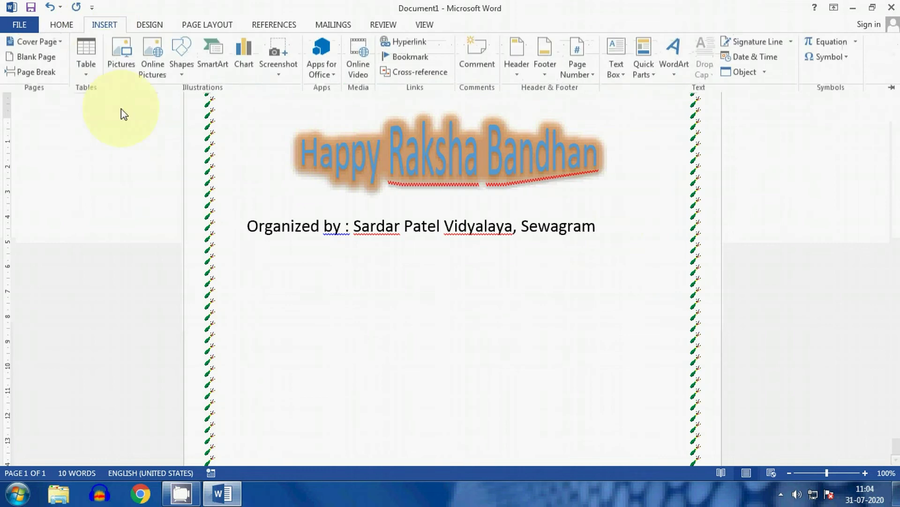
click(153, 70)
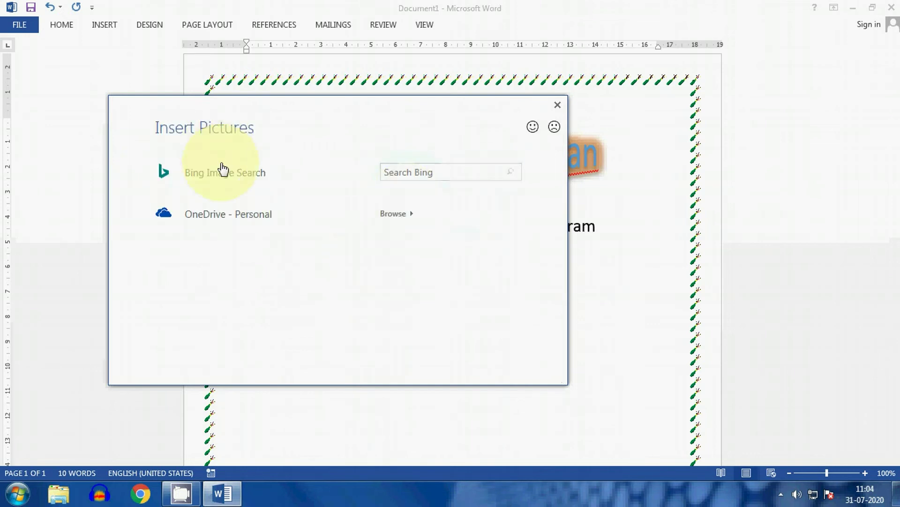
click(433, 175)
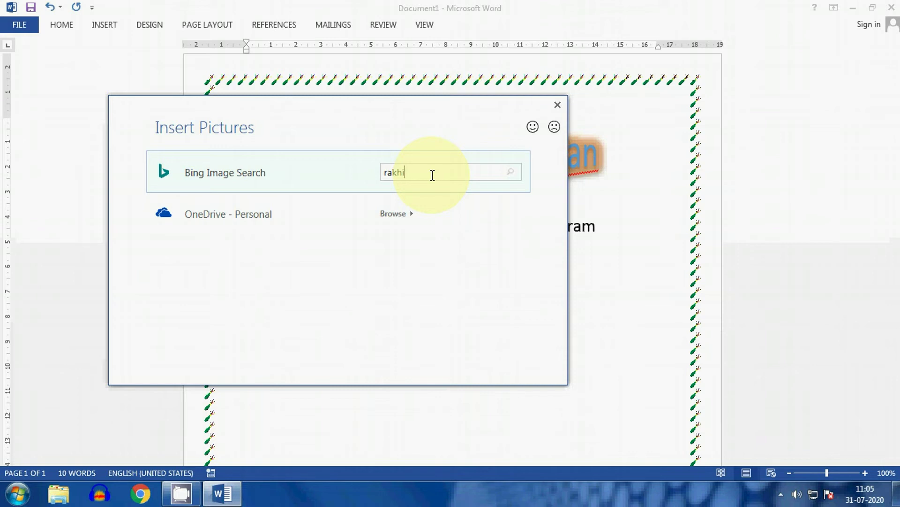
key(Return)
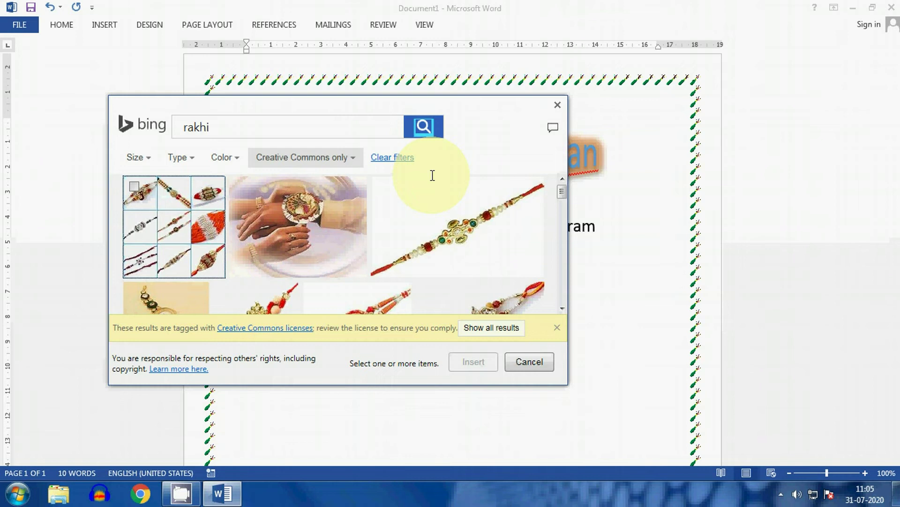
click(307, 236)
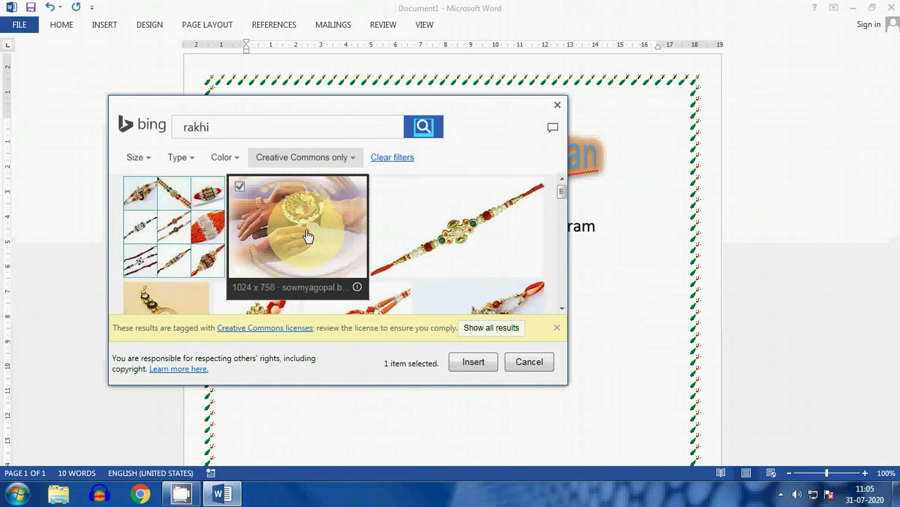
click(475, 362)
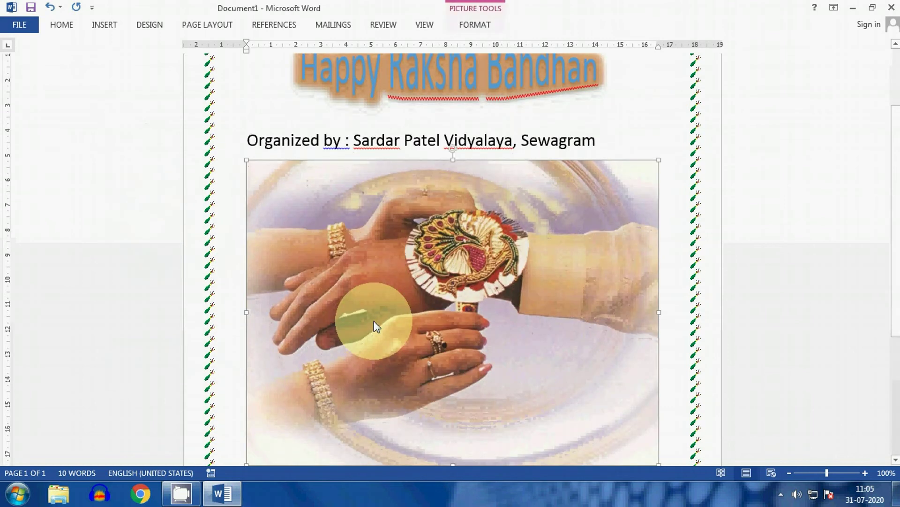
- Apply the oval, black-bordered picture style with shadow to the rakhi photo
scroll(460, 338, down, 5)
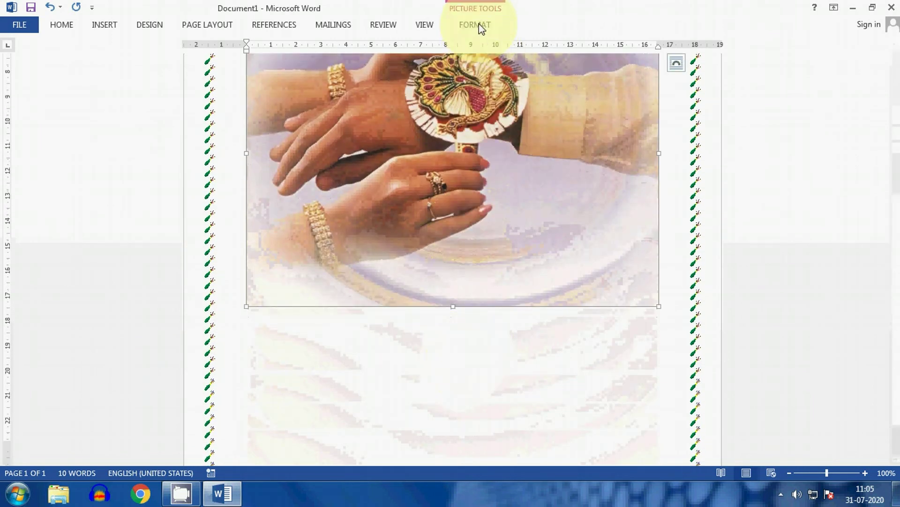
double_click(395, 228)
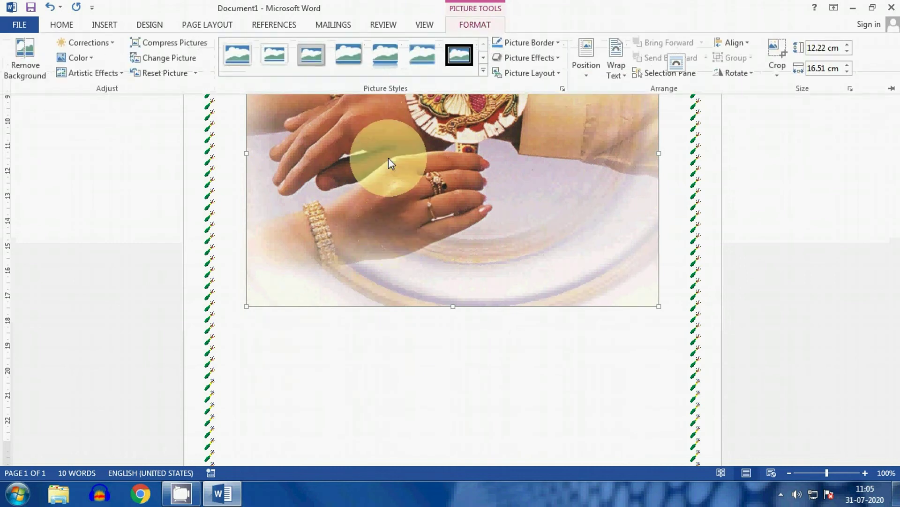
click(483, 57)
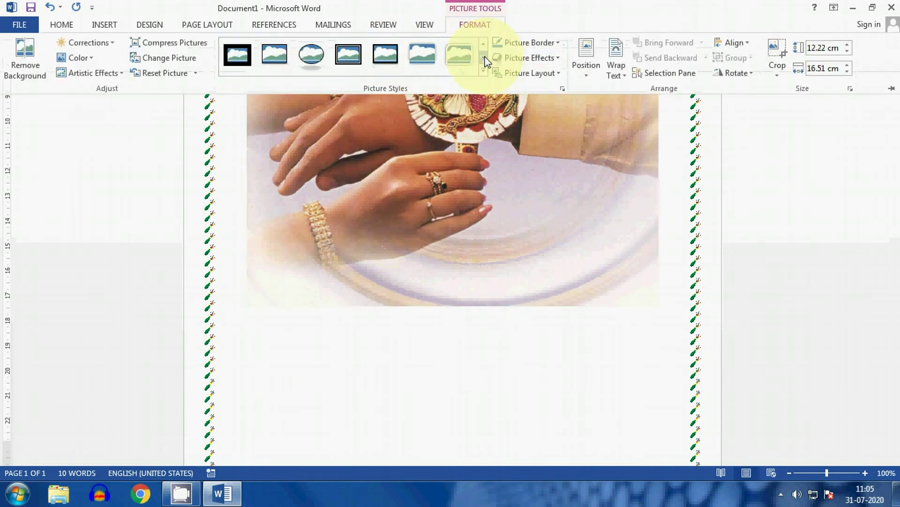
click(310, 57)
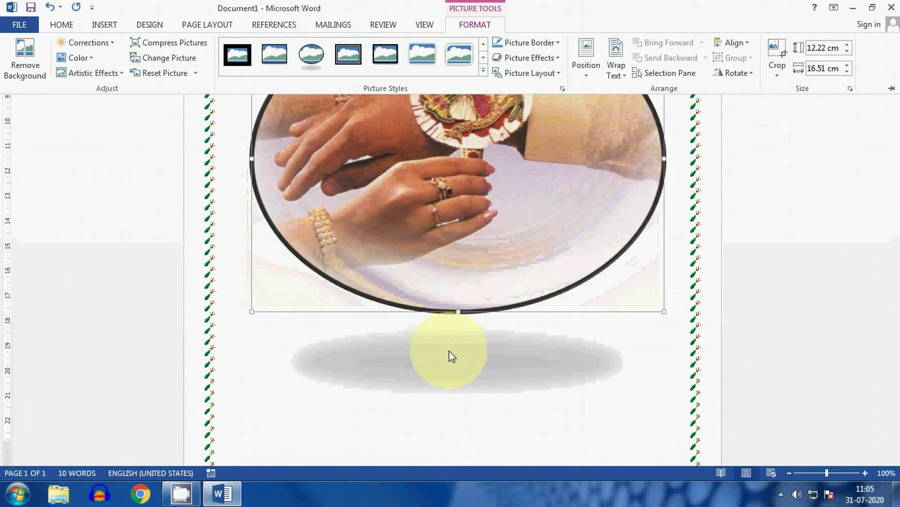
click(628, 358)
scroll(563, 344, up, 1)
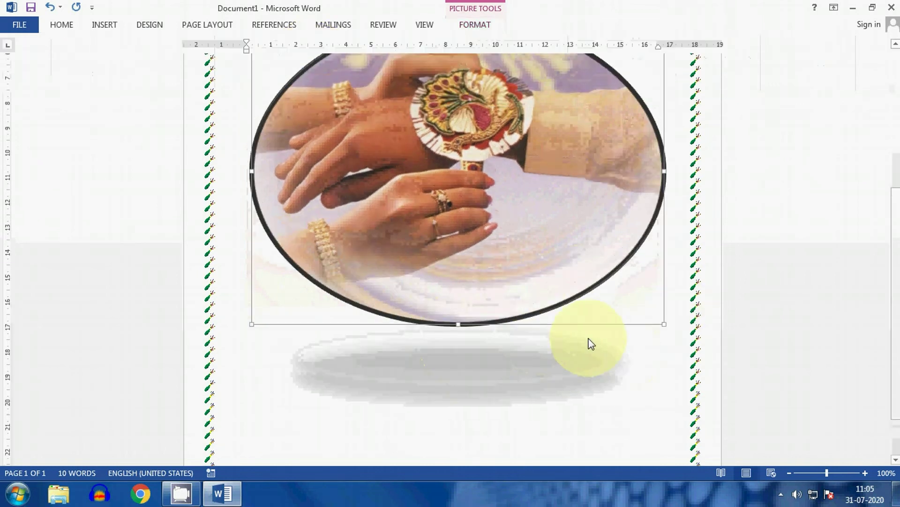
scroll(591, 344, up, 7)
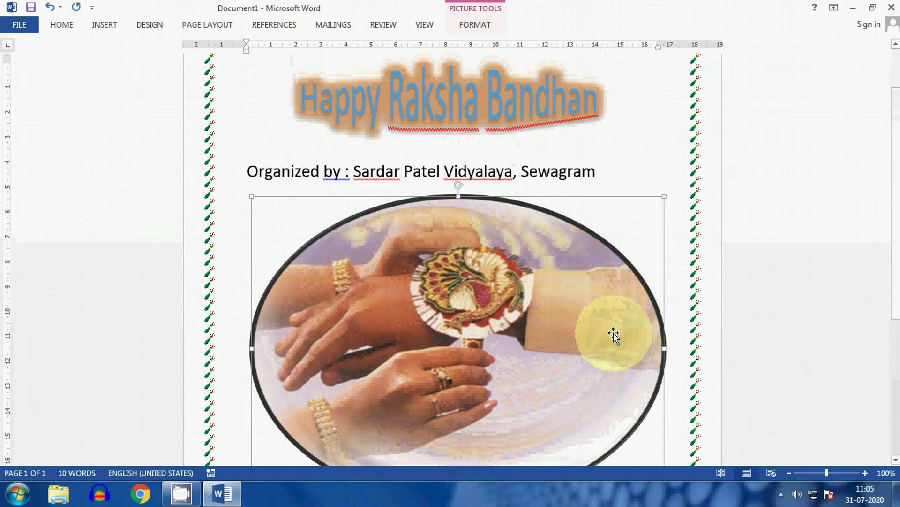
click(397, 172)
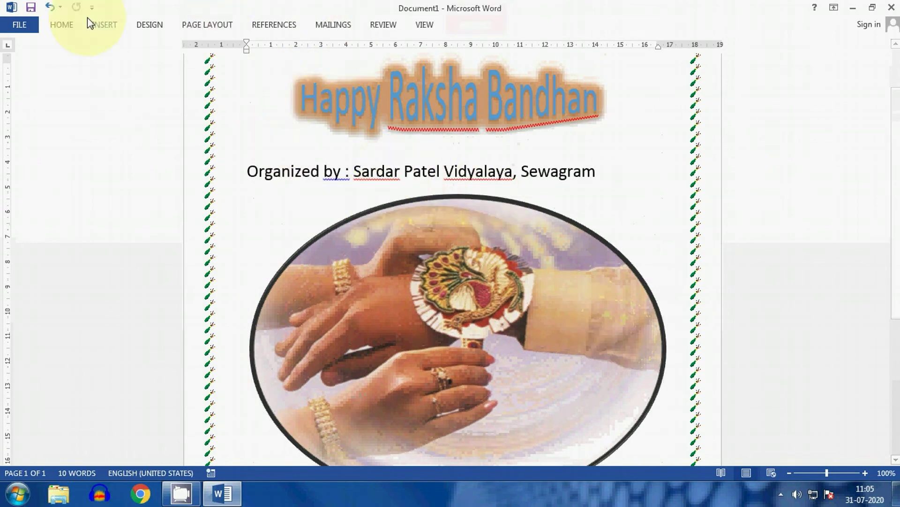
- Centre the 'Organized by' line on the page
click(62, 24)
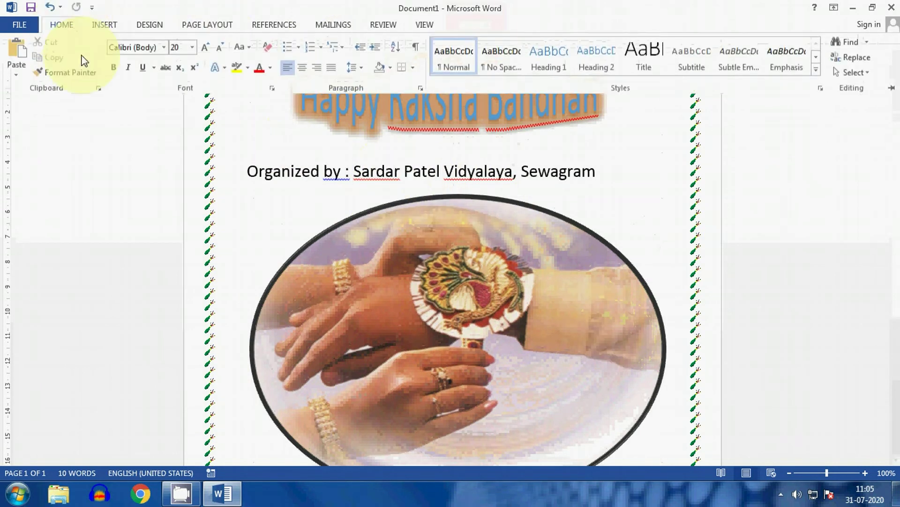
click(305, 69)
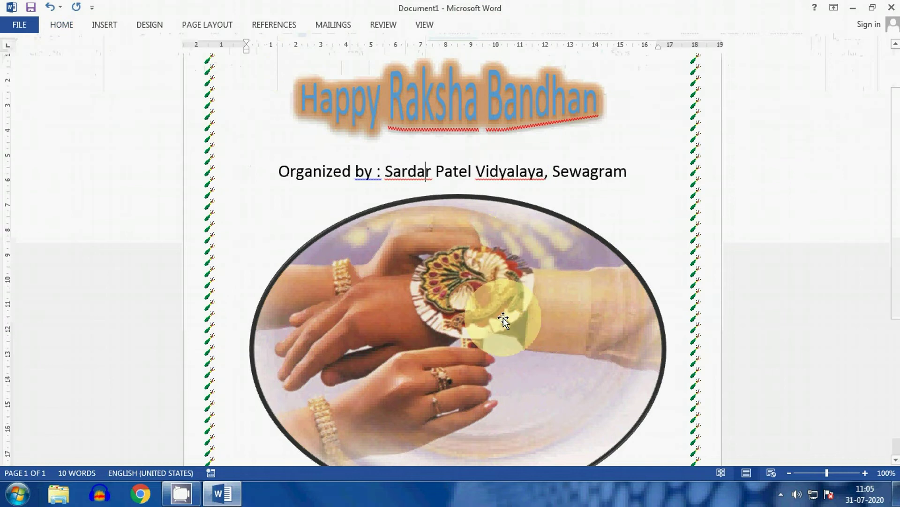
scroll(503, 366, down, 3)
- Set the oval rakhi photo's text wrapping to Square
click(502, 420)
scroll(492, 352, down, 1)
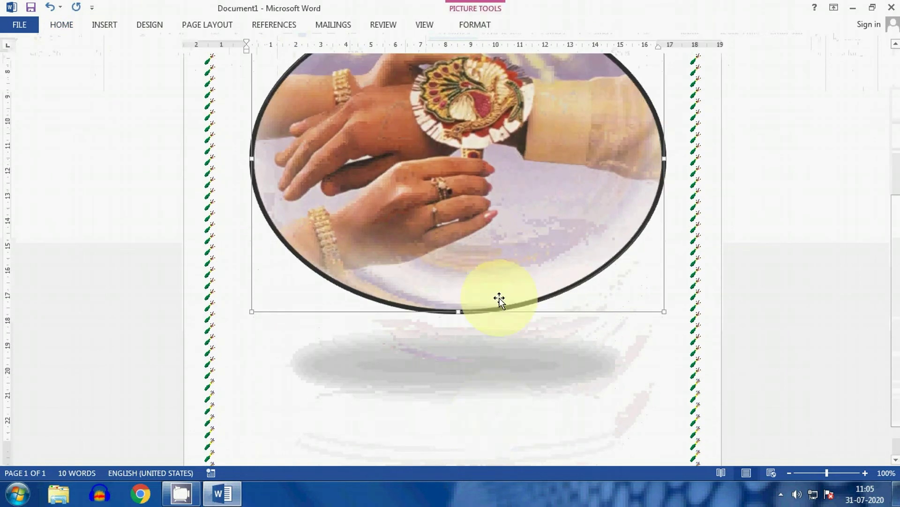
click(475, 24)
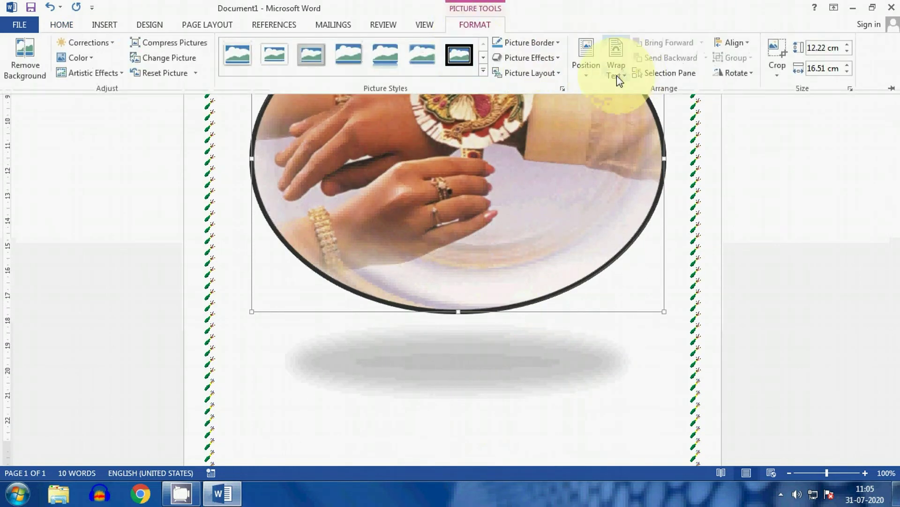
click(617, 75)
click(629, 115)
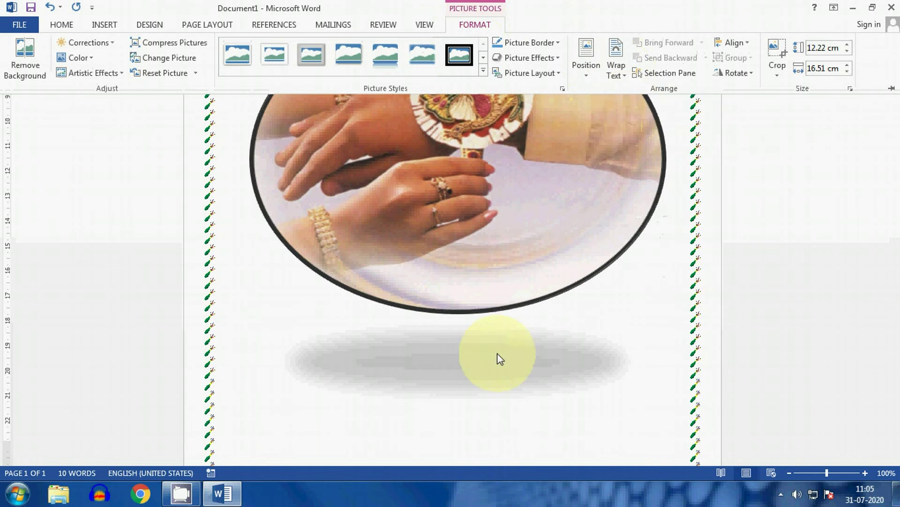
click(453, 375)
scroll(469, 341, up, 5)
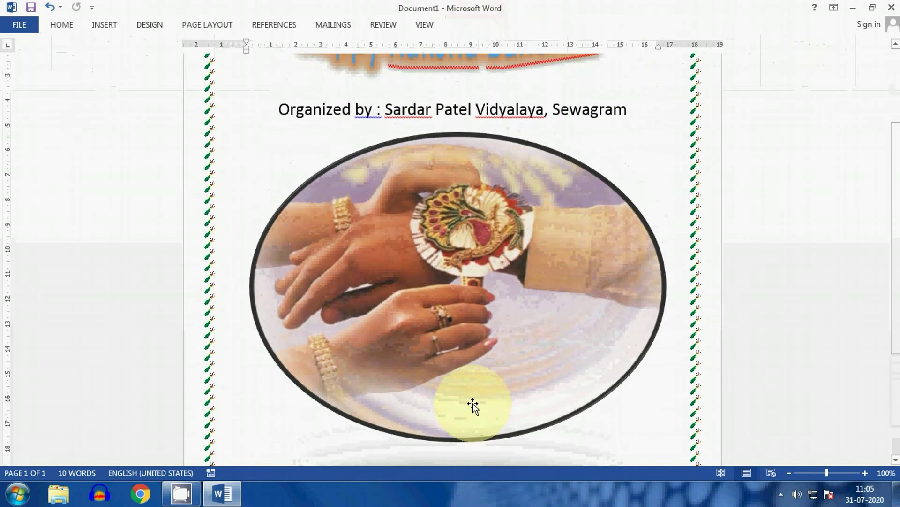
scroll(473, 403, down, 4)
scroll(459, 417, up, 3)
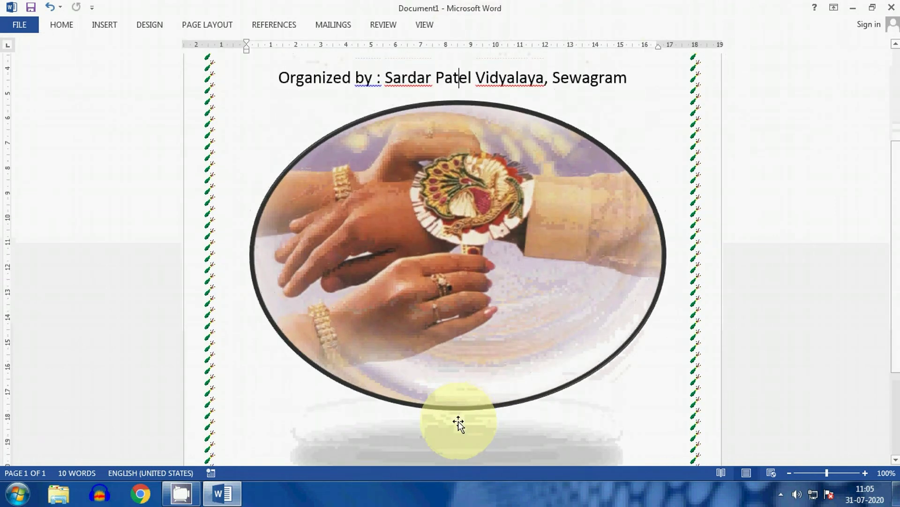
scroll(458, 421, up, 3)
- Replace 'Organized by' with 'From' so the line reads 'From : Sardar Patel Vidyalaya, Sewagram'
drag(278, 141, 371, 147)
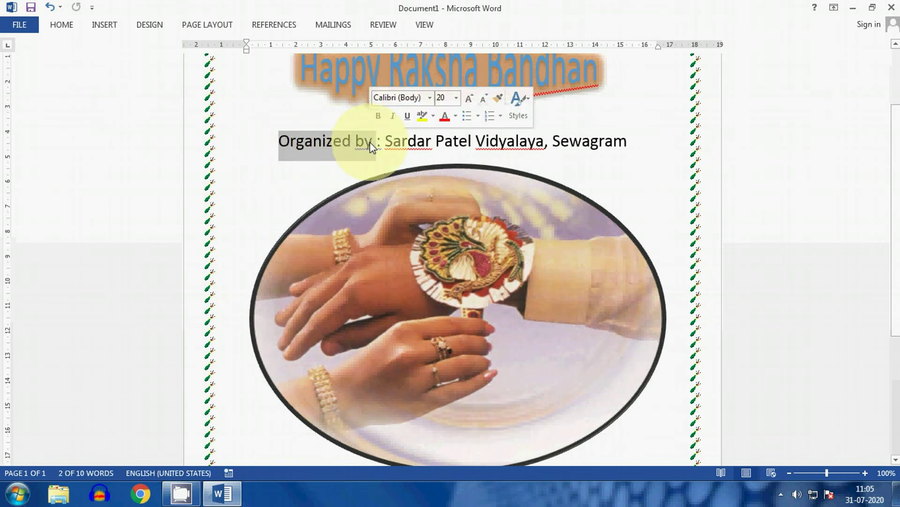
text(From)
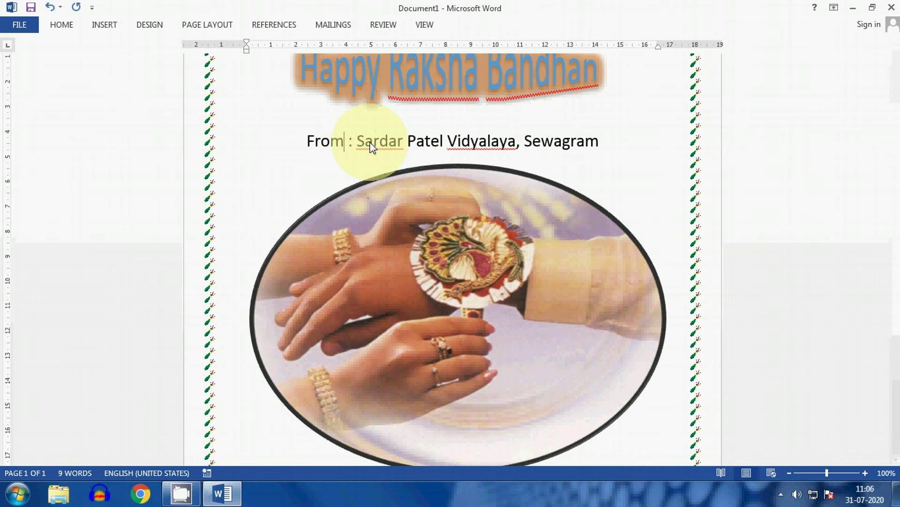
scroll(428, 301, down, 6)
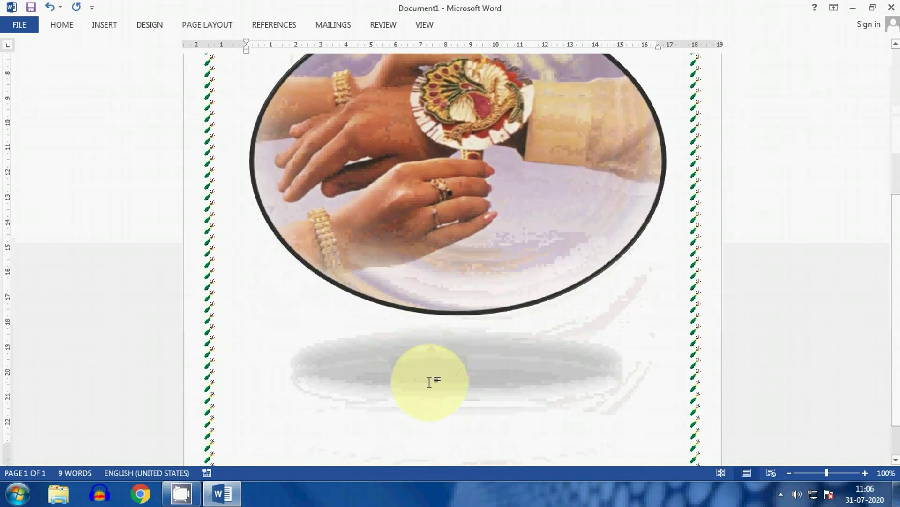
scroll(429, 383, up, 3)
scroll(499, 438, down, 5)
scroll(455, 374, up, 4)
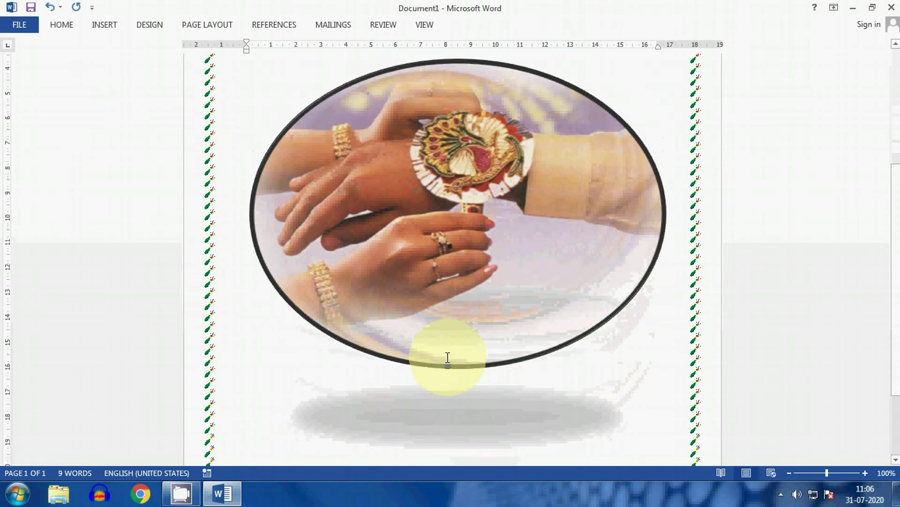
scroll(493, 412, up, 2)
scroll(539, 412, down, 4)
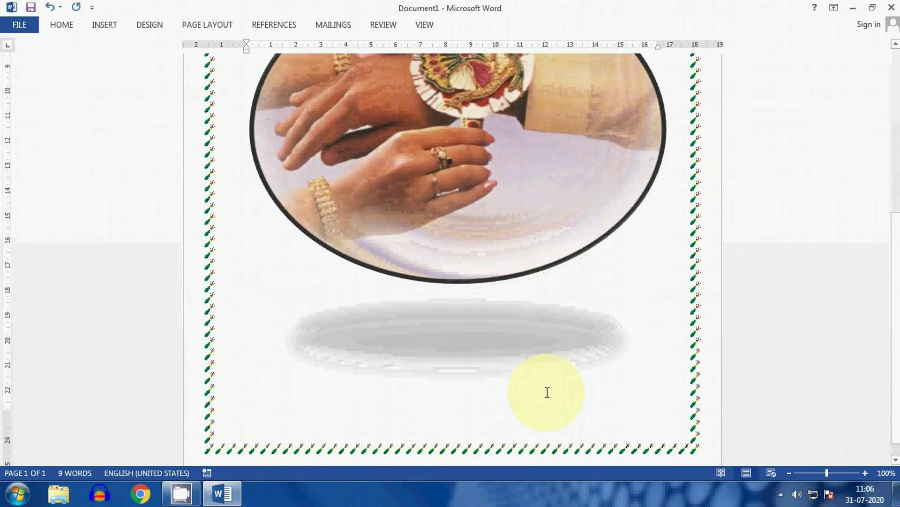
- Draw a Flowchart wave shape below the rakhi photo and stretch it taller up to the photo
click(548, 393)
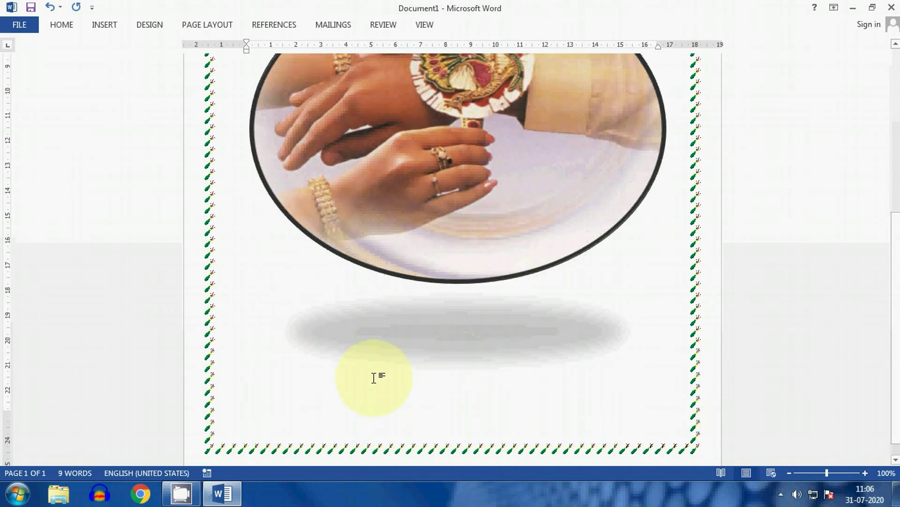
click(103, 26)
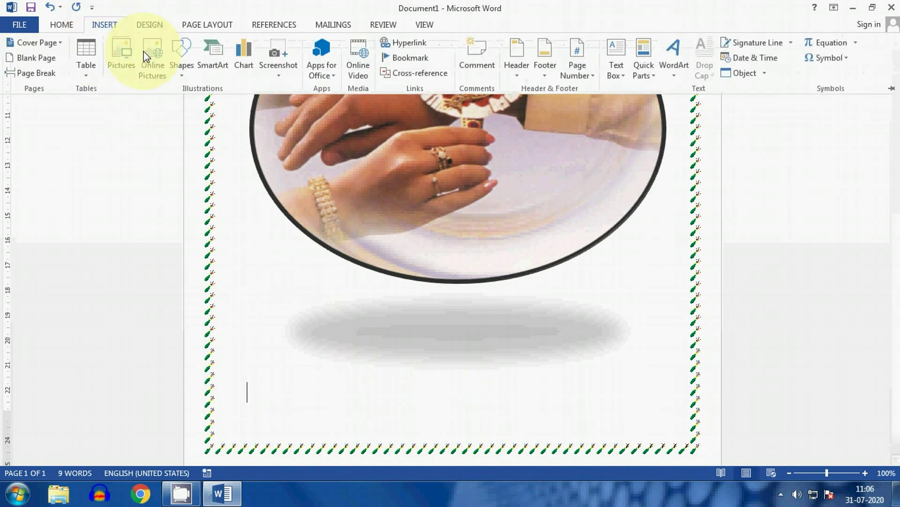
click(186, 75)
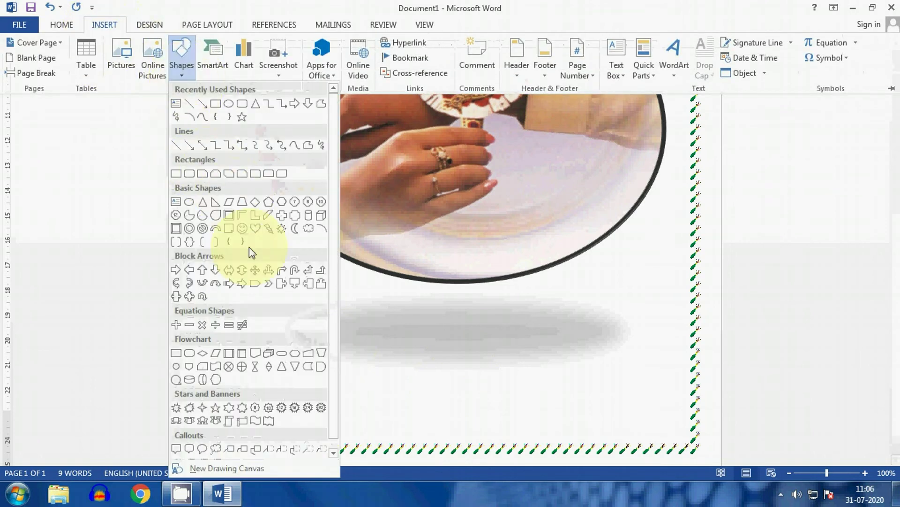
click(216, 367)
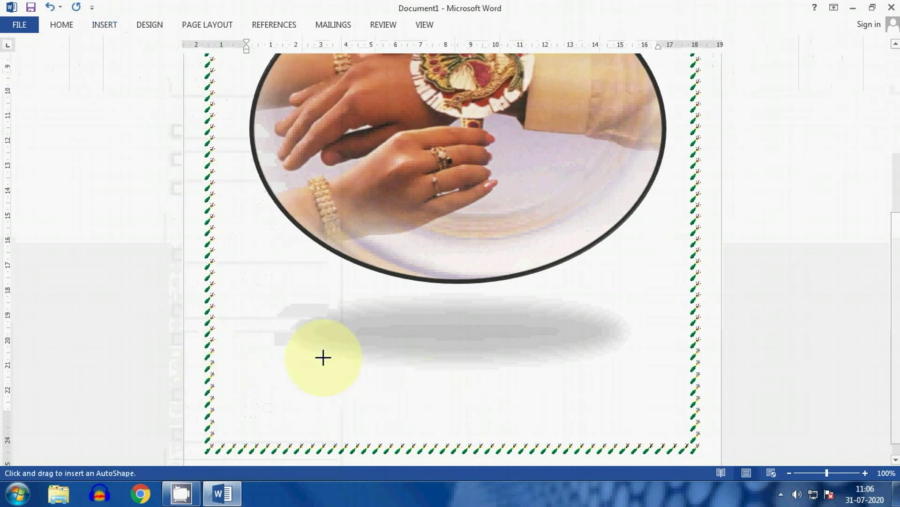
mouse_move(239, 319)
mouse_down()
mouse_move(321, 388)
mouse_move(598, 386)
mouse_move(659, 436)
mouse_up()
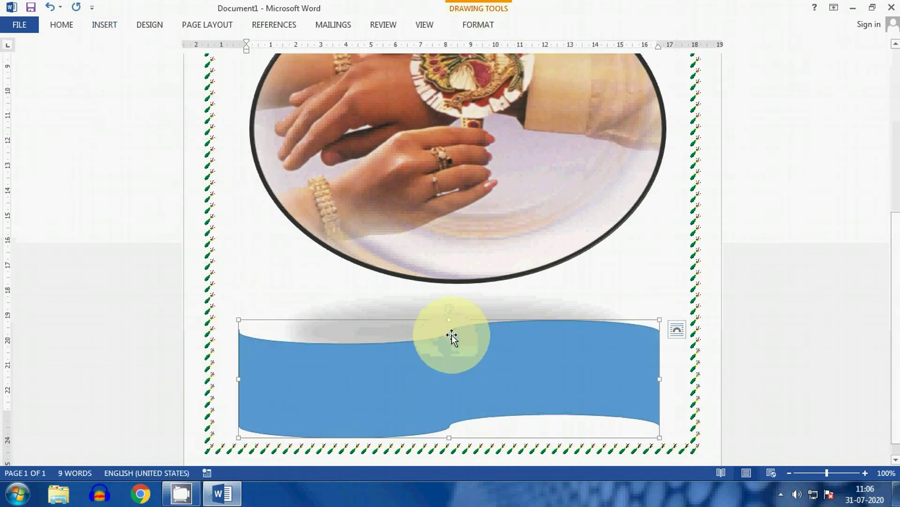
drag(449, 319, 449, 292)
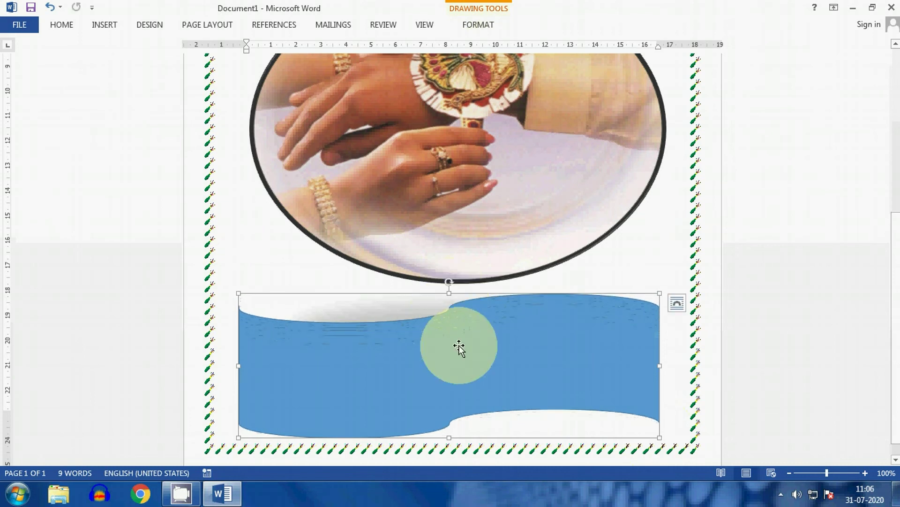
- Apply the black shape style preset to the wave banner and place the cursor inside it
click(479, 26)
click(287, 58)
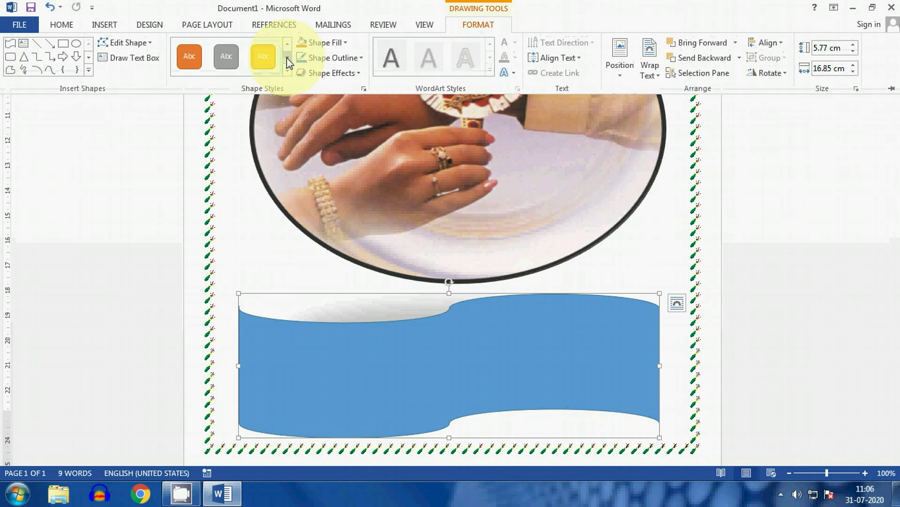
click(288, 59)
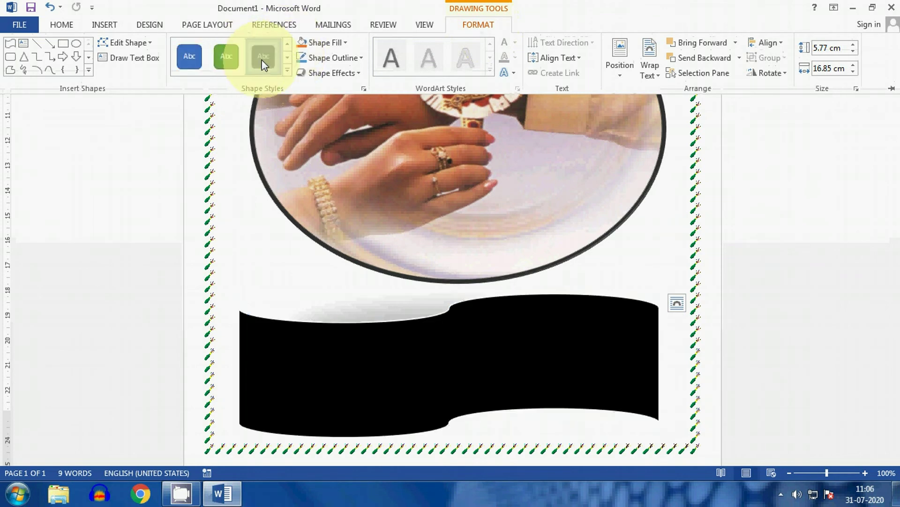
click(263, 64)
right_click(434, 384)
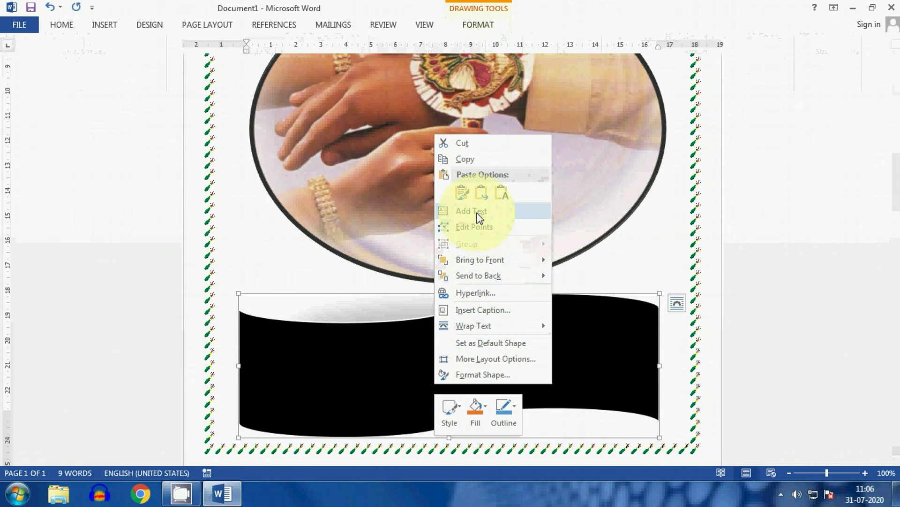
click(475, 238)
click(443, 358)
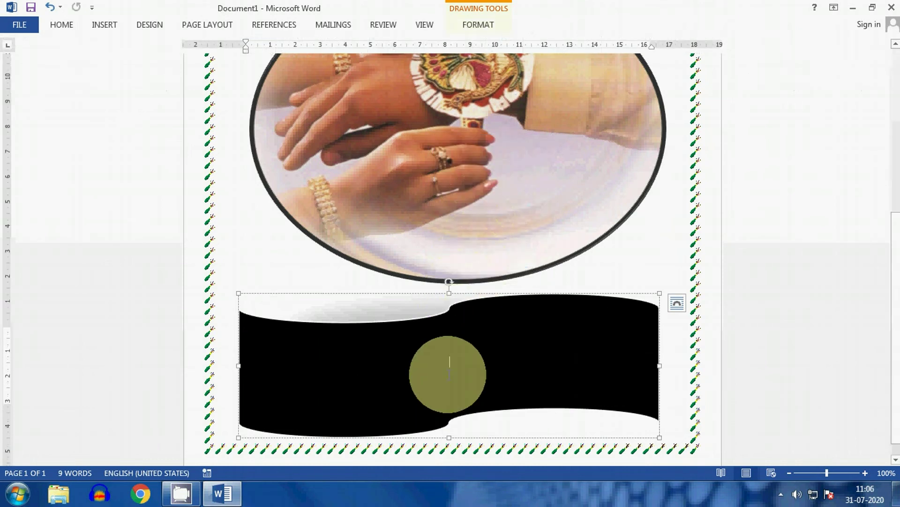
- Type the date 03/08/2020 and the line 'Rakhi special wishes from SPV Management,' in the banner
key(ctrl+z)
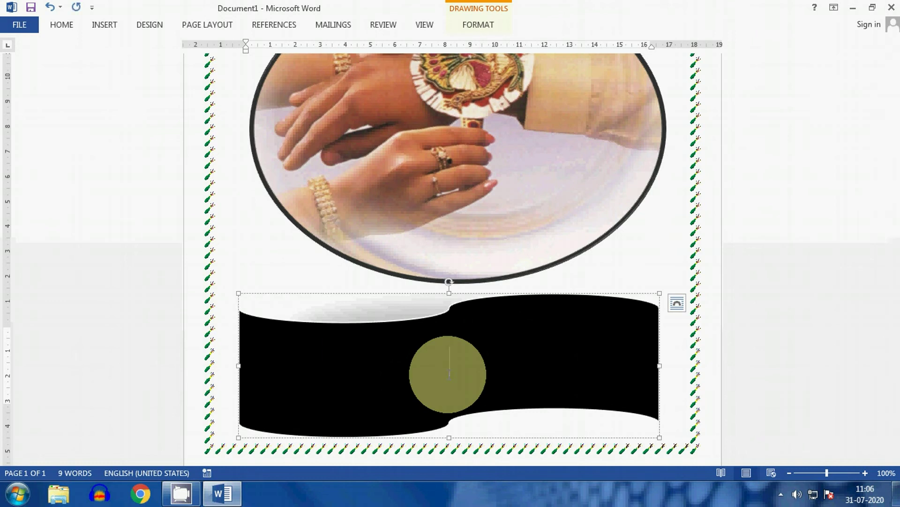
text(0)
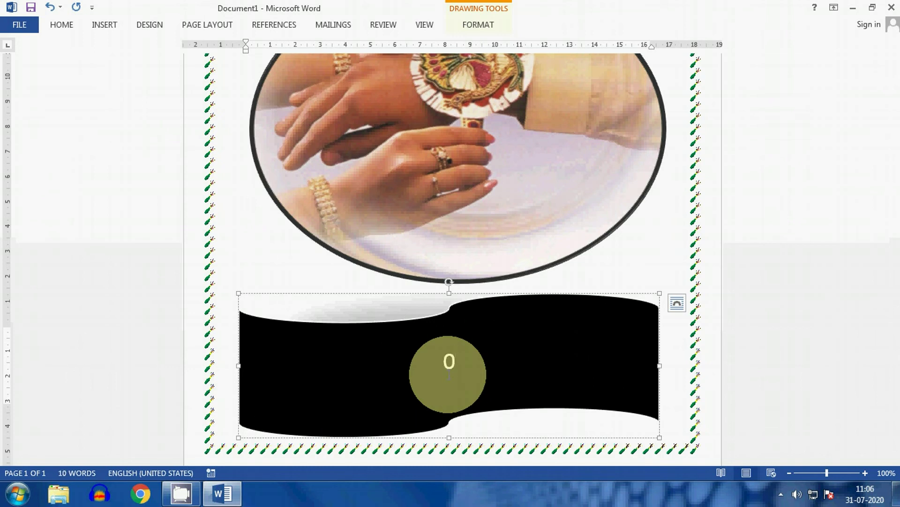
text(3/08/2020)
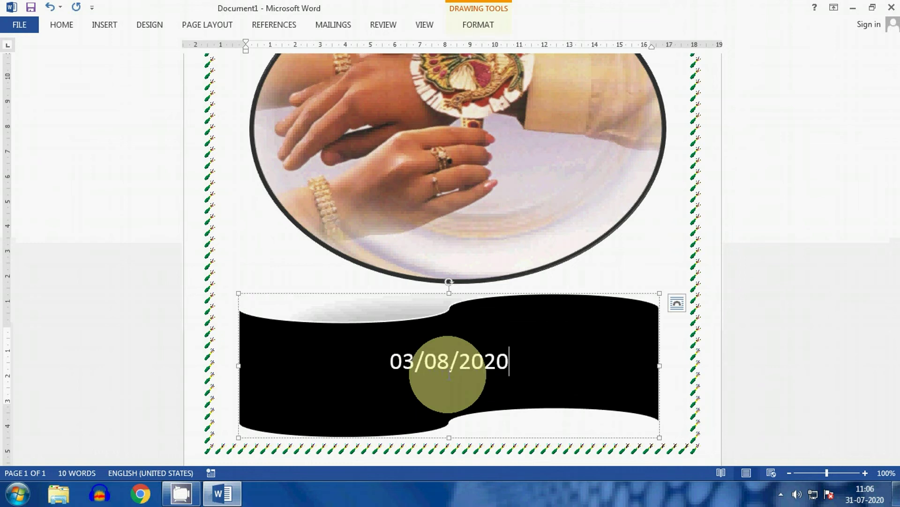
key(Return)
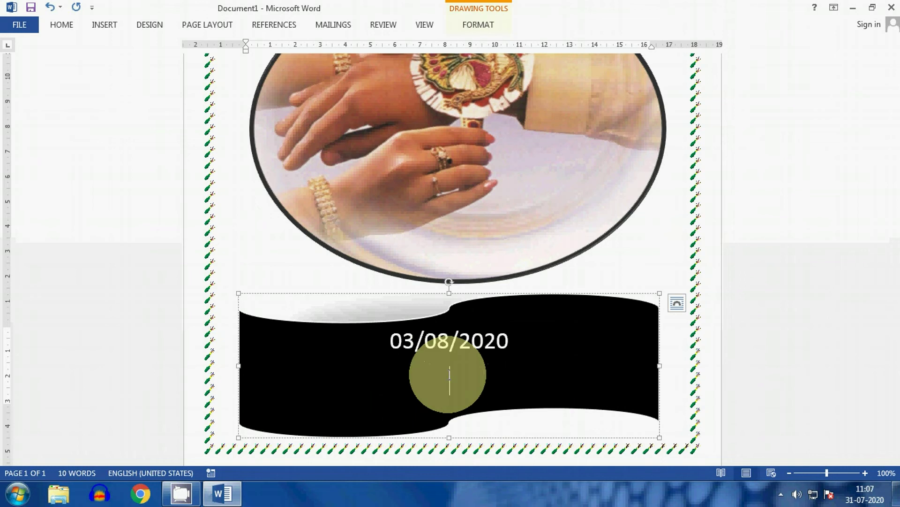
text(Rakhi )
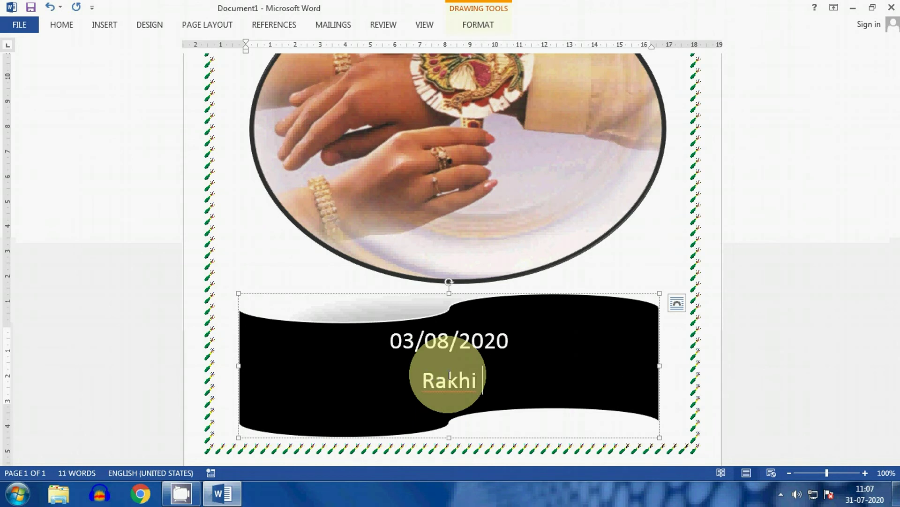
text(s)
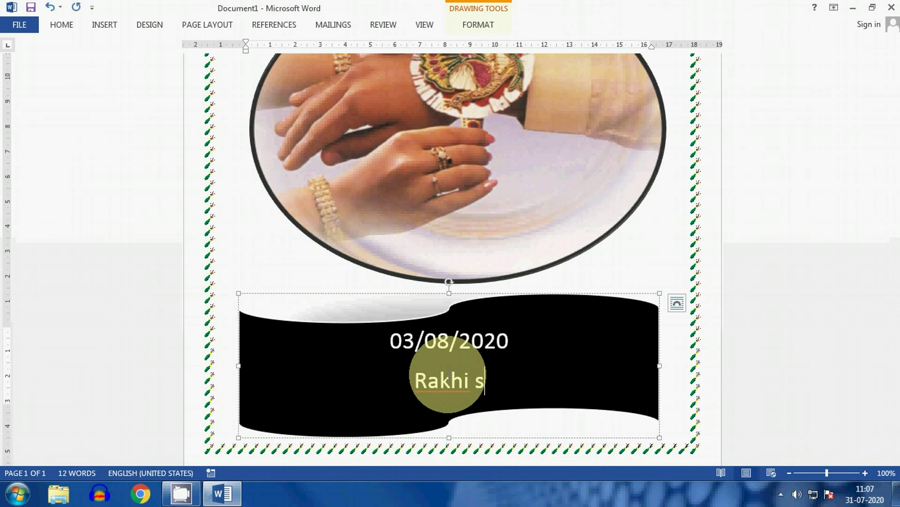
text(pecial)
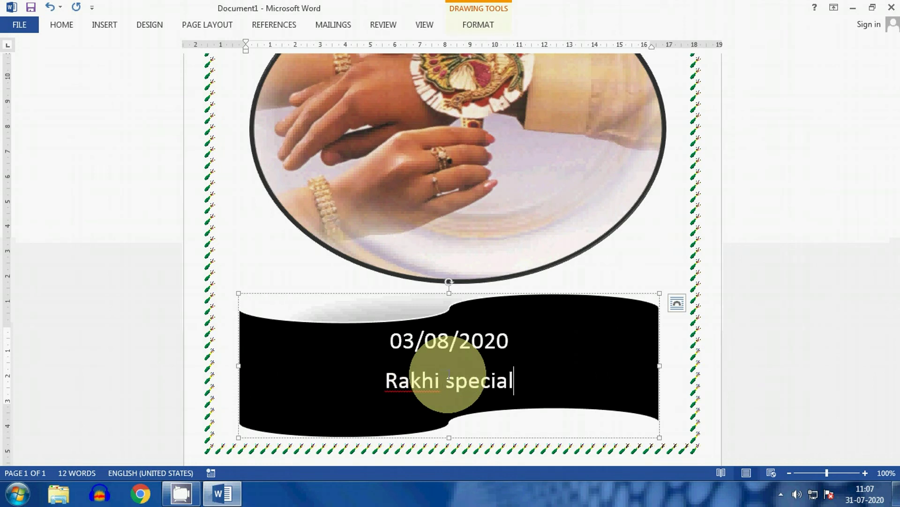
text( wishes)
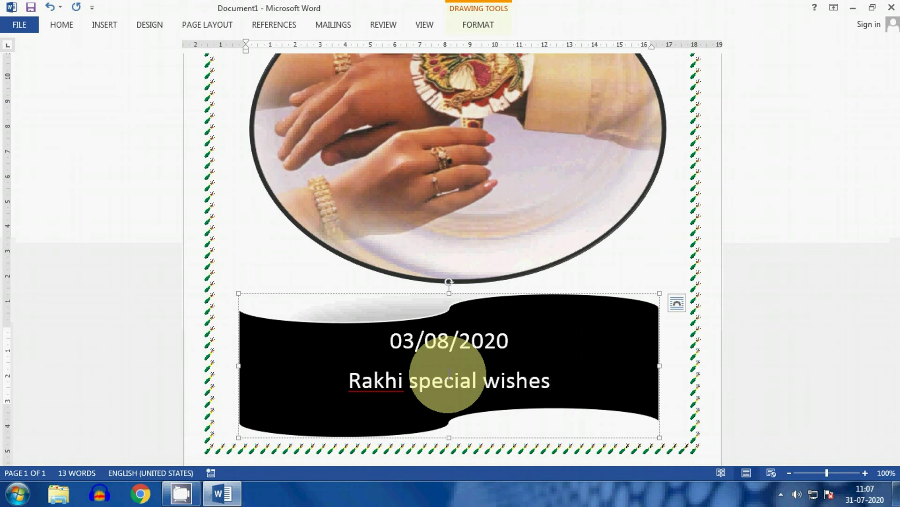
text(fr)
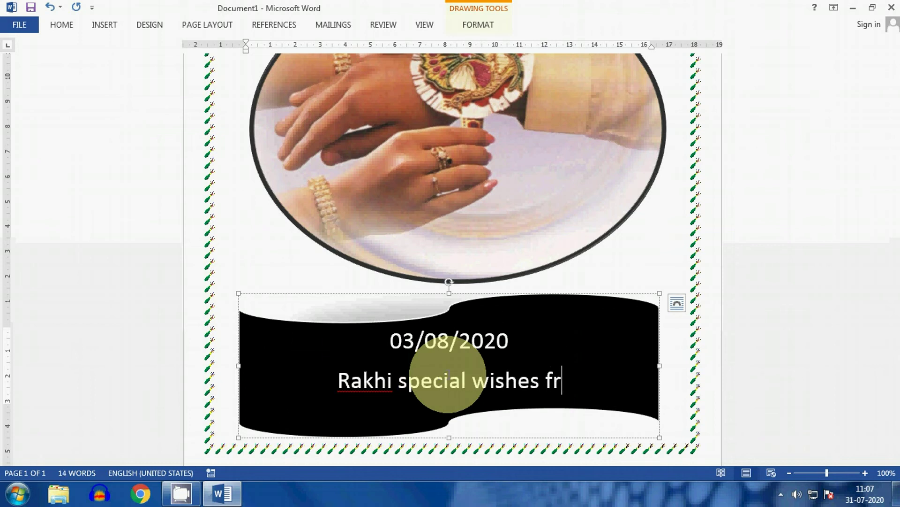
text(om SP)
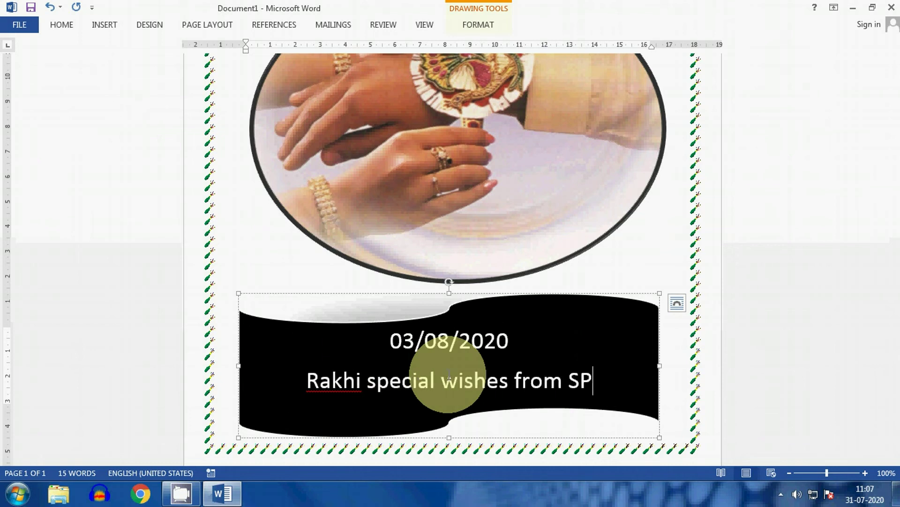
text(V S)
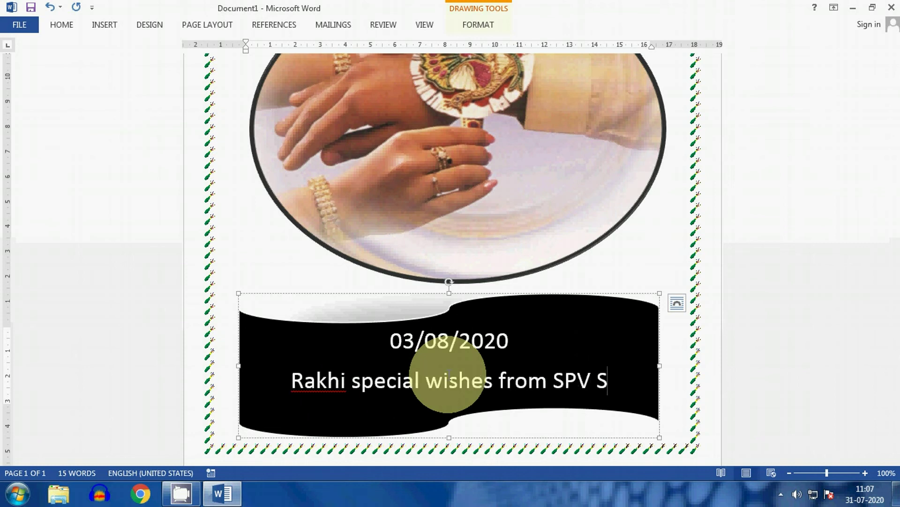
text(taff)
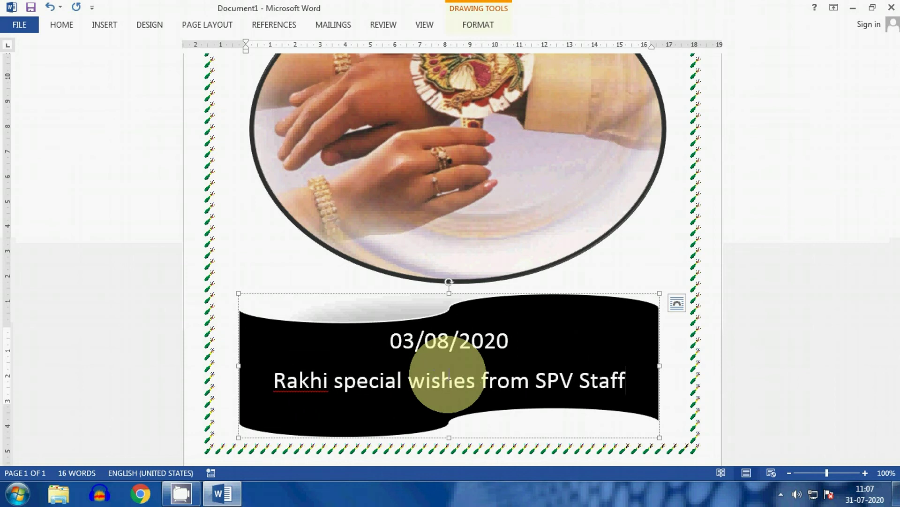
key(BackSpace)
key(BackSpace)
key(BackSpace)
key(BackSpace)
key(BackSpace)
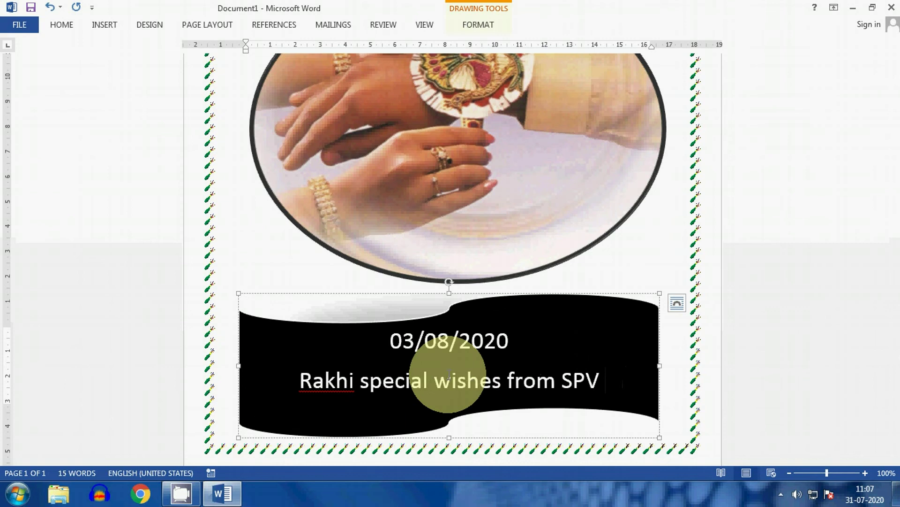
text(Mana)
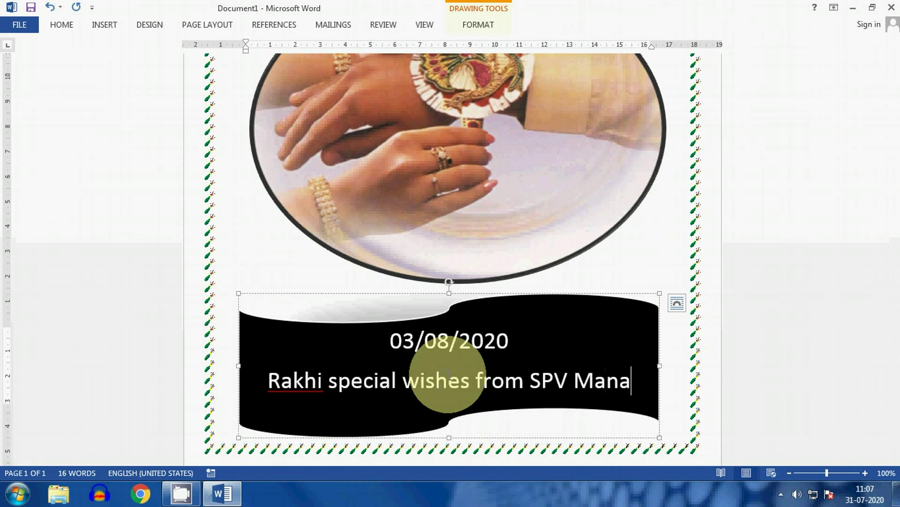
text(ge)
key(BackSpace)
key(BackSpace)
key(BackSpace)
key(BackSpace)
key(BackSpace)
key(BackSpace)
key(Return)
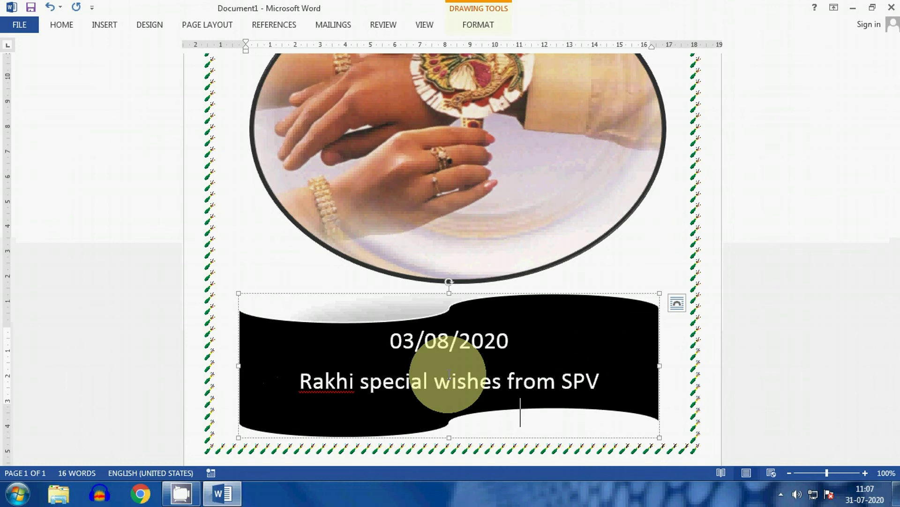
- Shrink the banner text two font sizes and add 'Principal & School Staff' after Management
drag(411, 345, 527, 419)
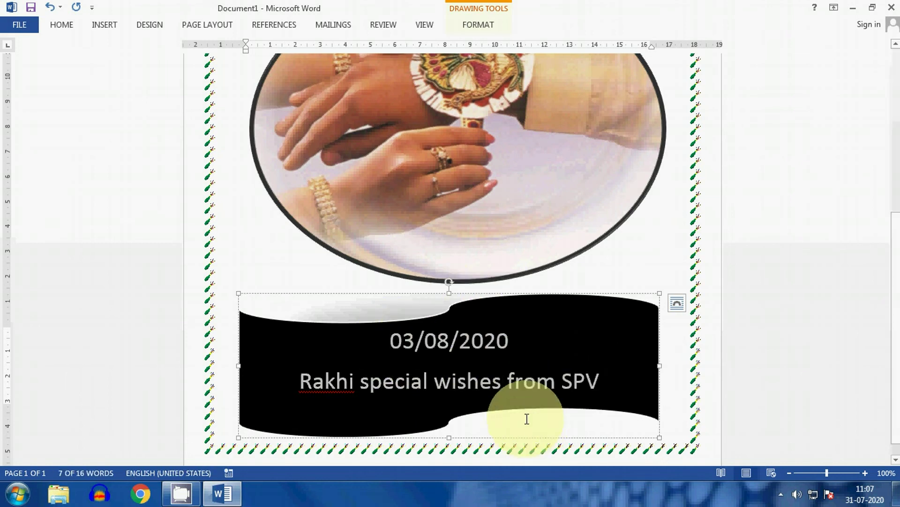
key(ctrl+shift+comma)
key(ctrl+shift+comma)
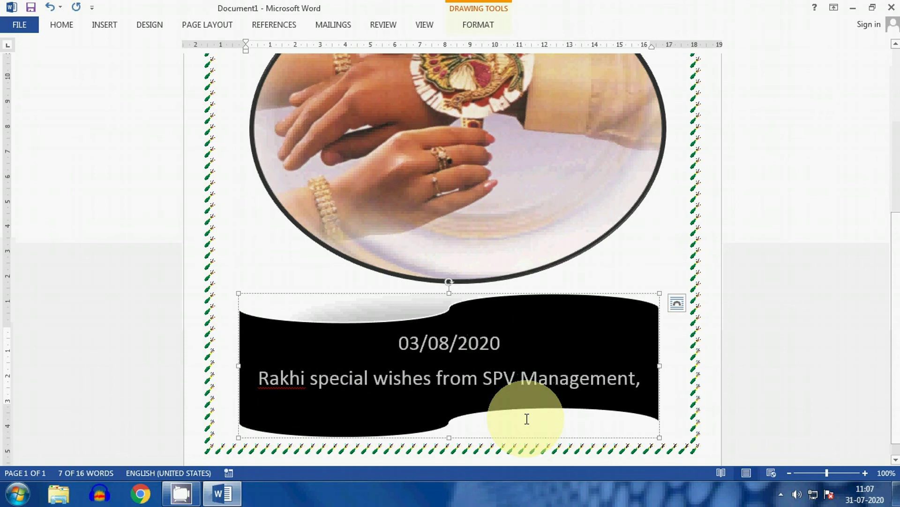
key(ctrl+shift+comma)
key(ctrl+shift+comma)
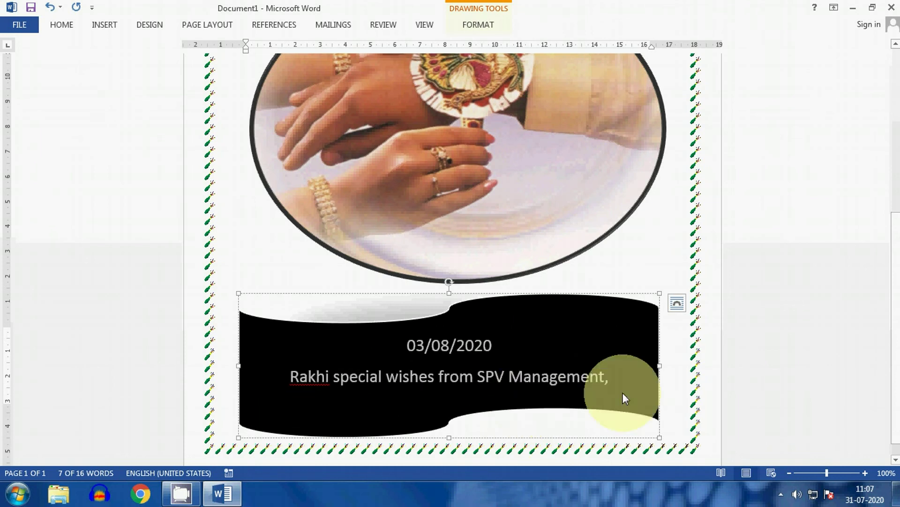
click(614, 378)
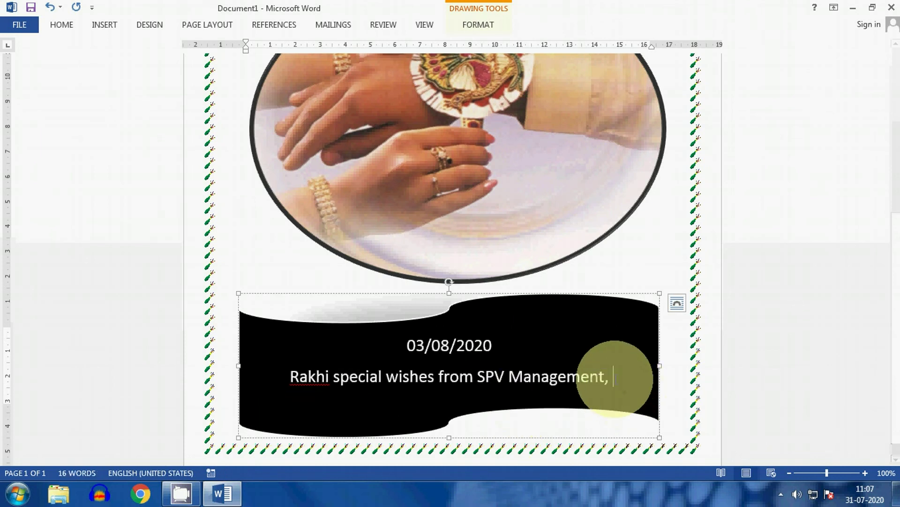
text(Pr)
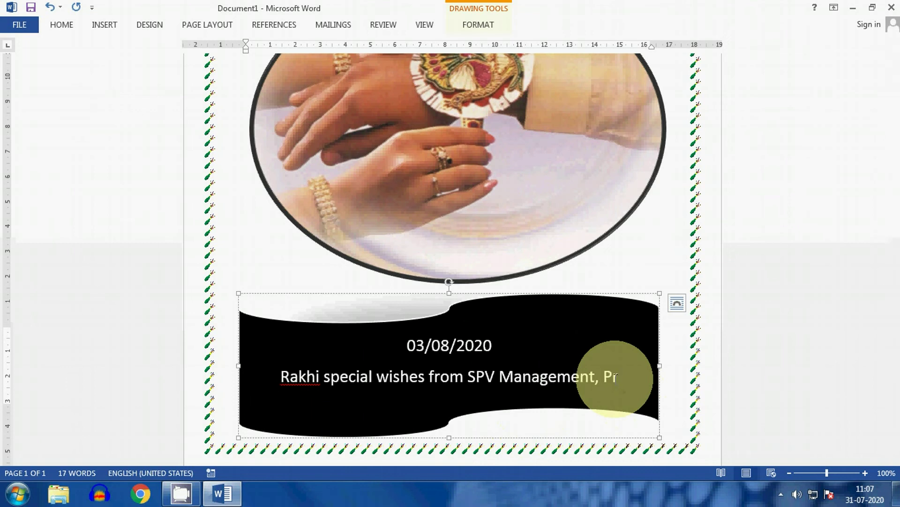
text(rinci)
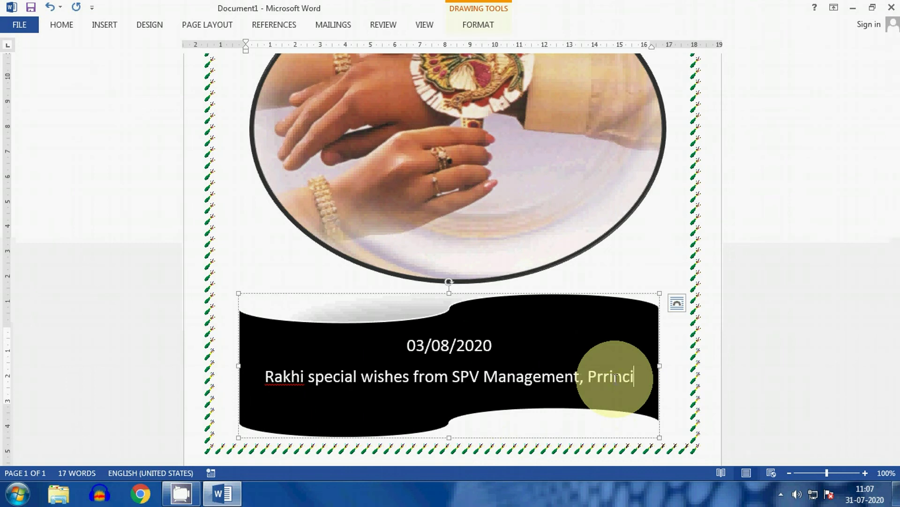
text(pal)
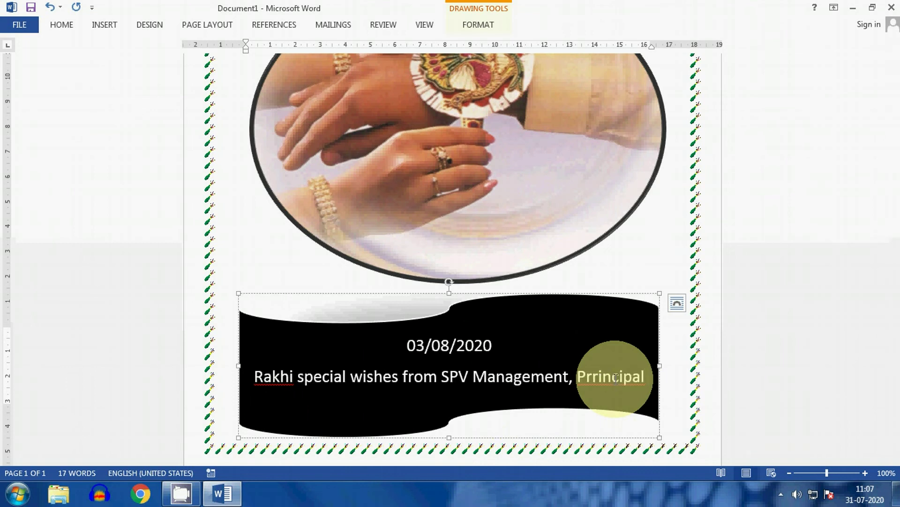
key(BackSpace)
key(BackSpace)
key(BackSpace)
key(BackSpace)
key(BackSpace)
key(BackSpace)
key(BackSpace)
key(BackSpace)
key(BackSpace)
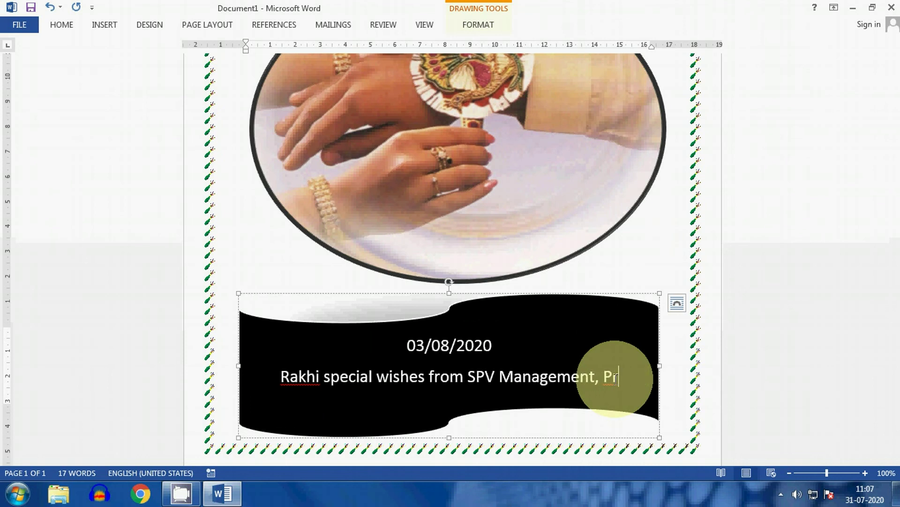
text(incipal )
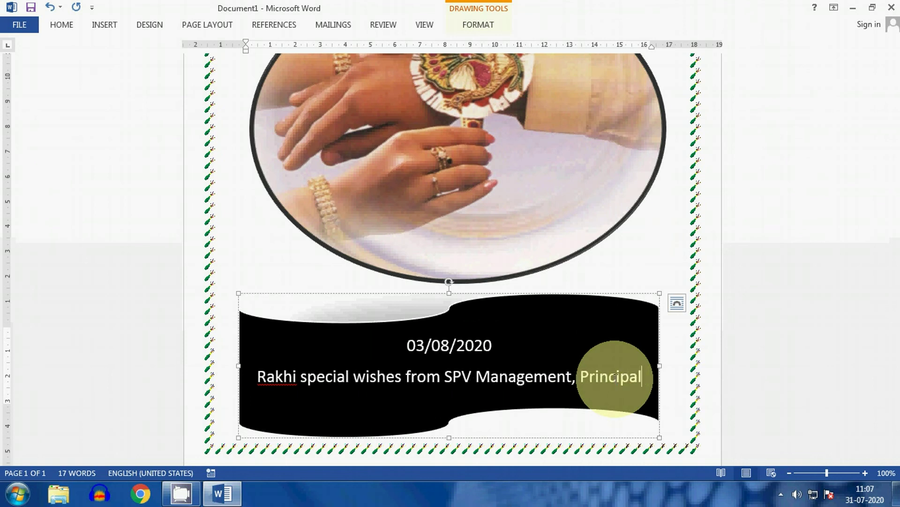
text(& )
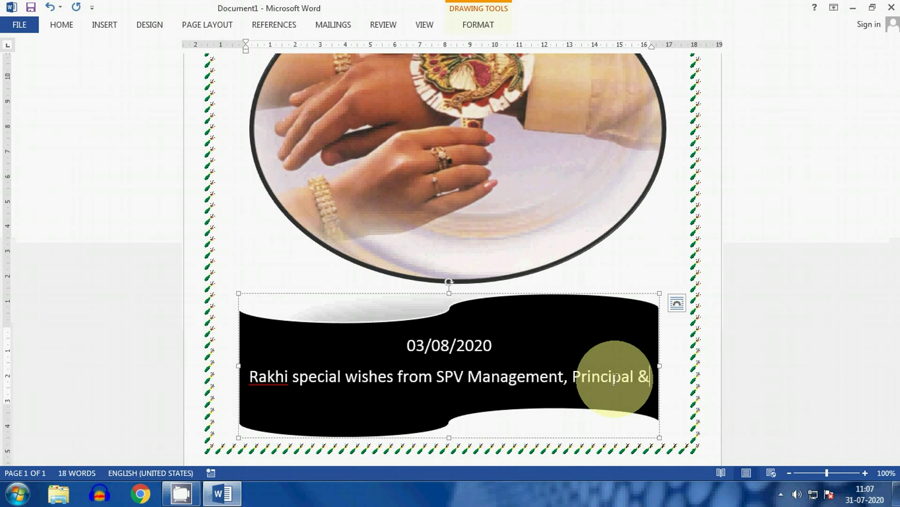
text(School)
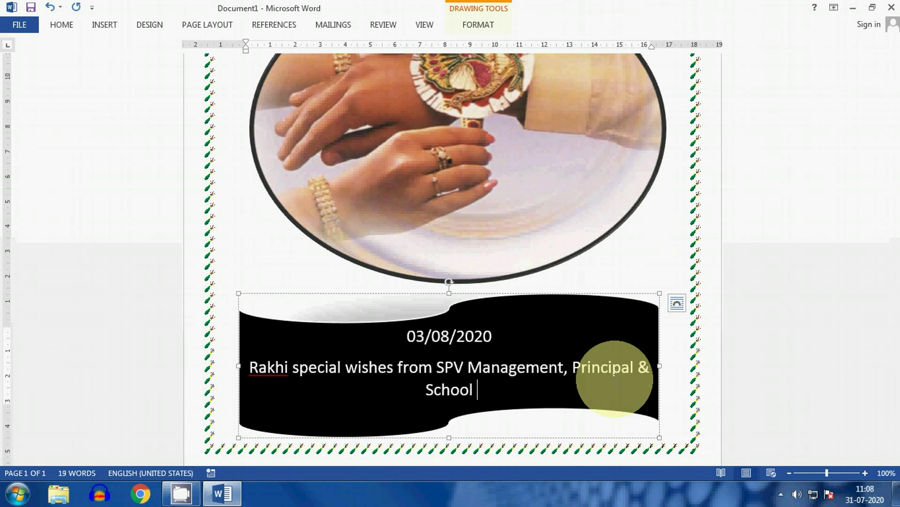
text( SStaff)
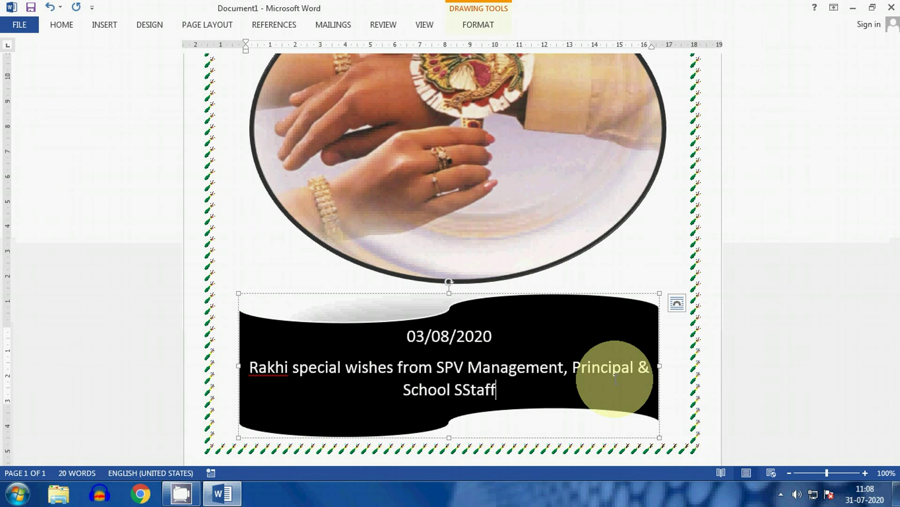
click(464, 388)
- Delete the extra S in 'SStaff' and deselect the banner
key(BackSpace)
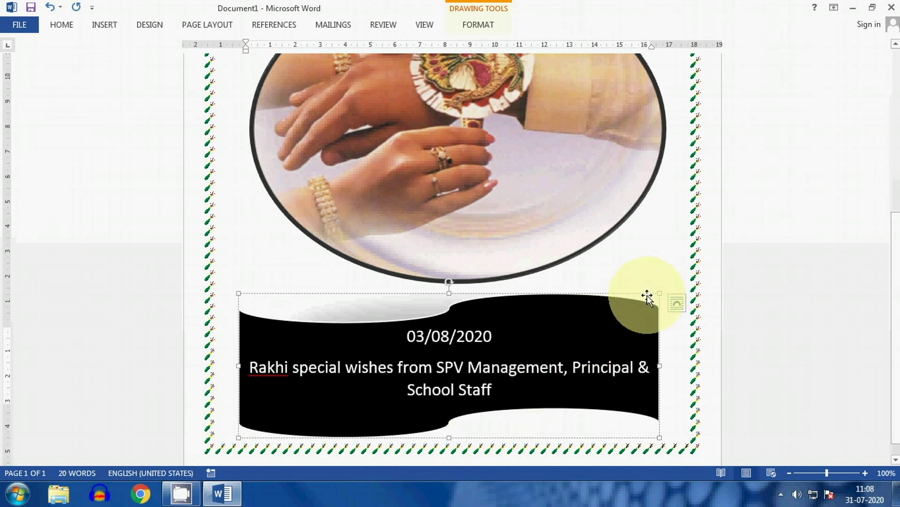
click(647, 295)
scroll(639, 303, up, 3)
scroll(474, 251, up, 2)
scroll(577, 347, down, 3)
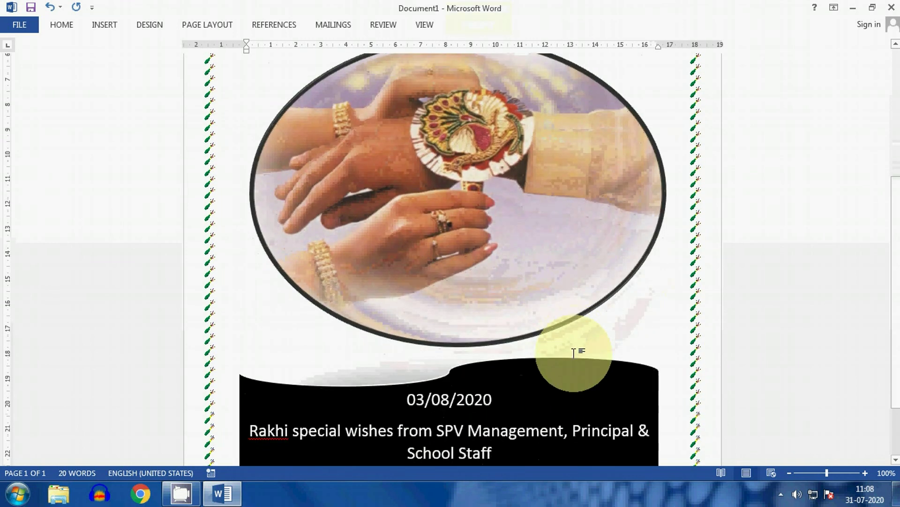
scroll(574, 352, up, 1)
scroll(575, 353, up, 3)
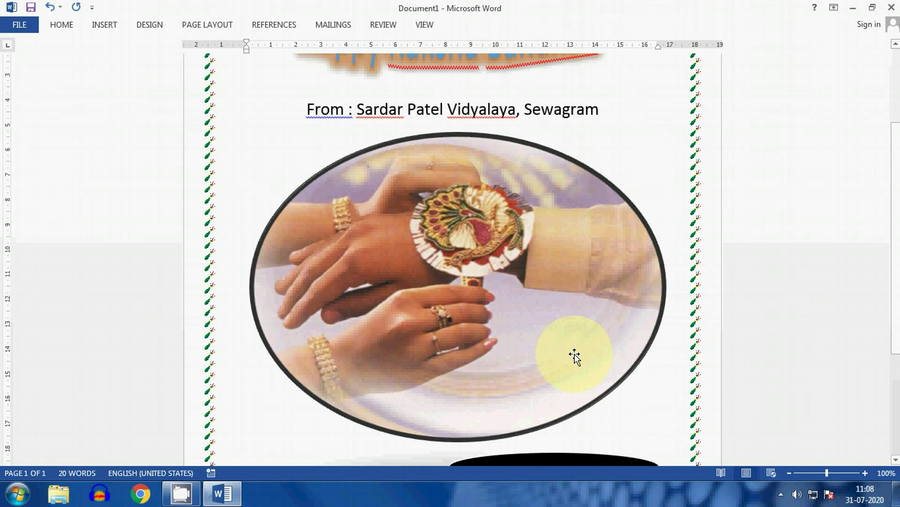
scroll(563, 366, up, 4)
scroll(543, 352, down, 6)
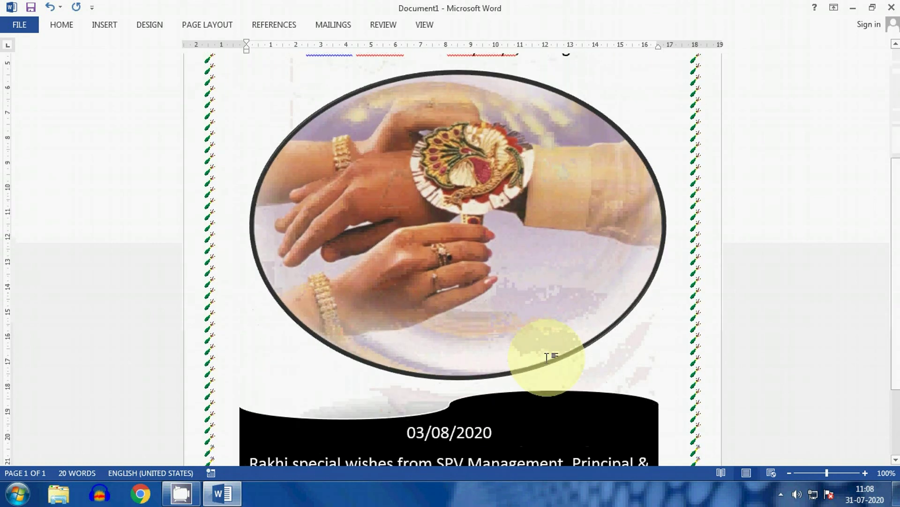
scroll(545, 363, up, 3)
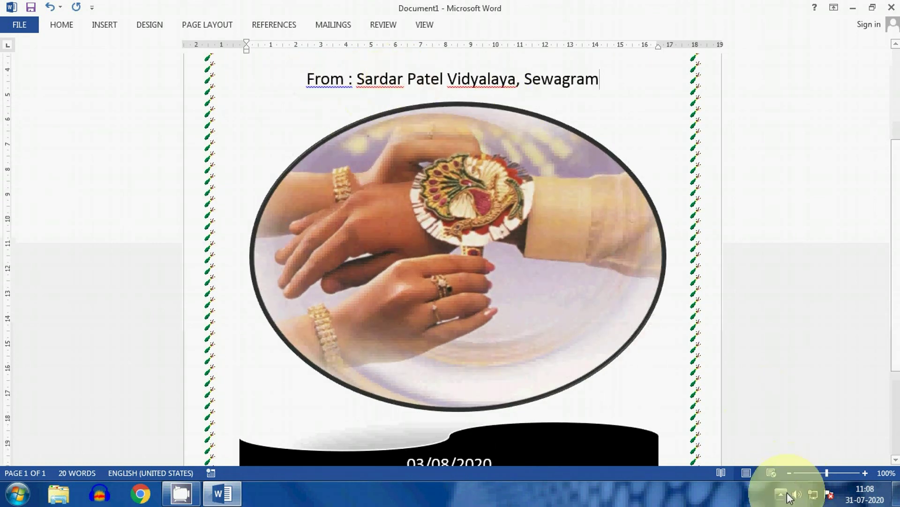
- Zoom out to about 60% to view the whole poster page
drag(827, 473, 812, 479)
scroll(783, 406, up, 3)
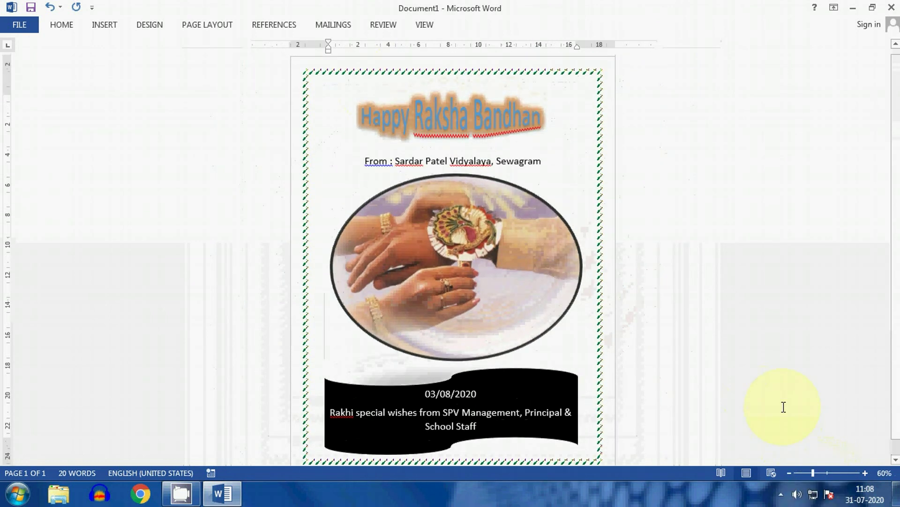
scroll(784, 406, down, 1)
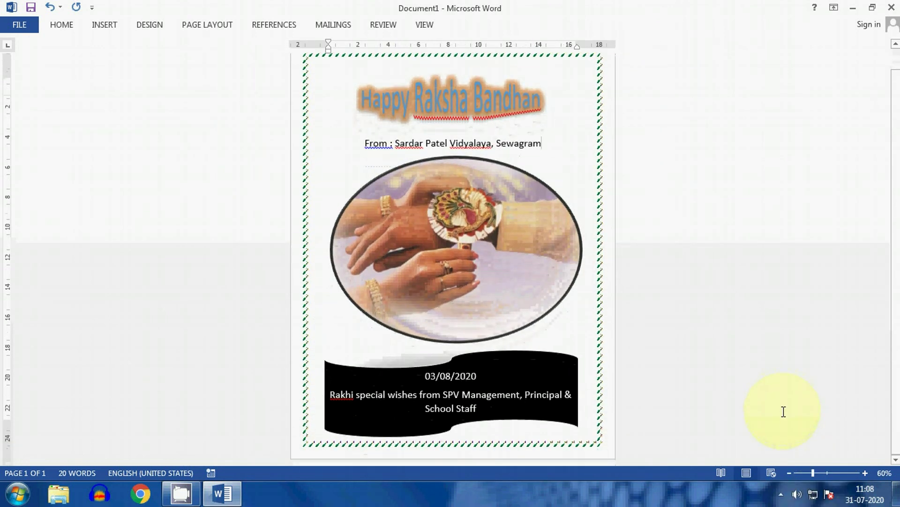